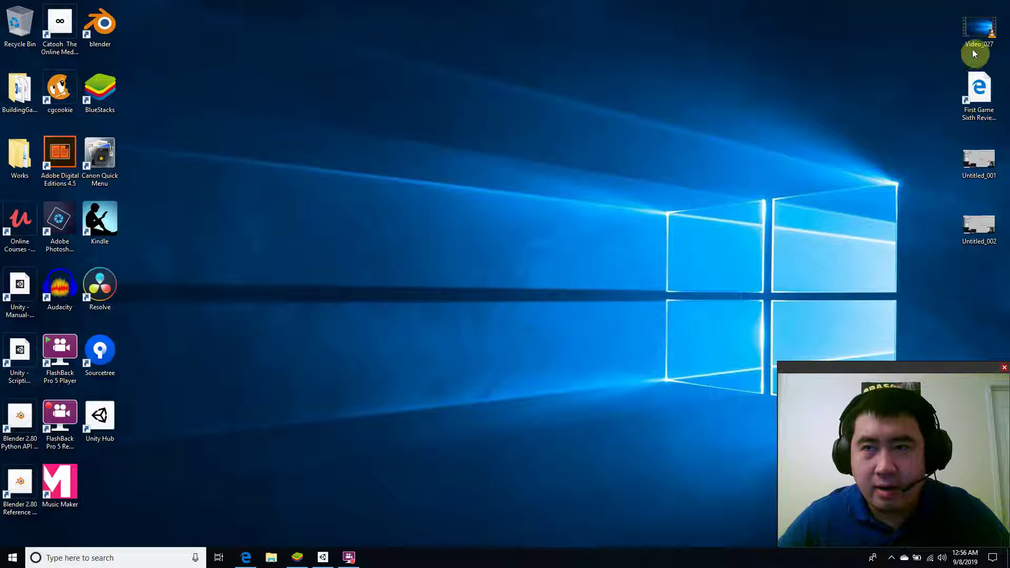
- Open the First Game Sixth Review video from the desktop shortcut, seek to 9:19 and minimize the browser
click(978, 91)
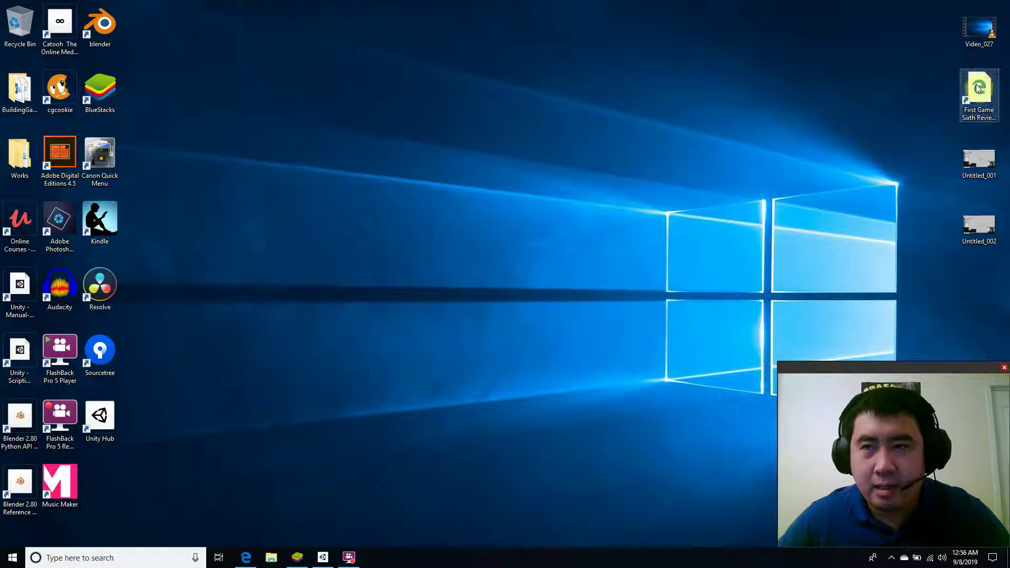
double_click(977, 90)
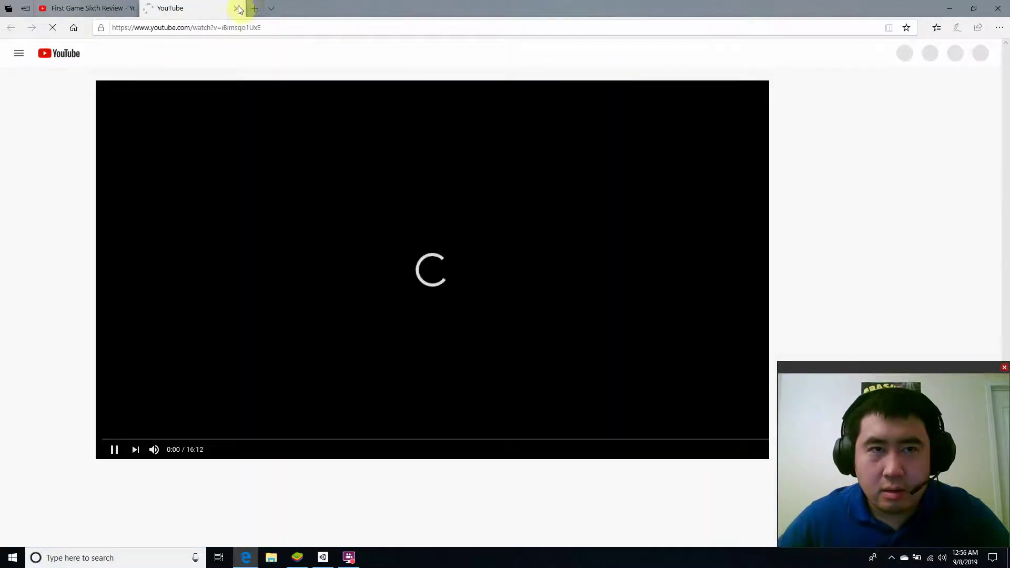
click(236, 9)
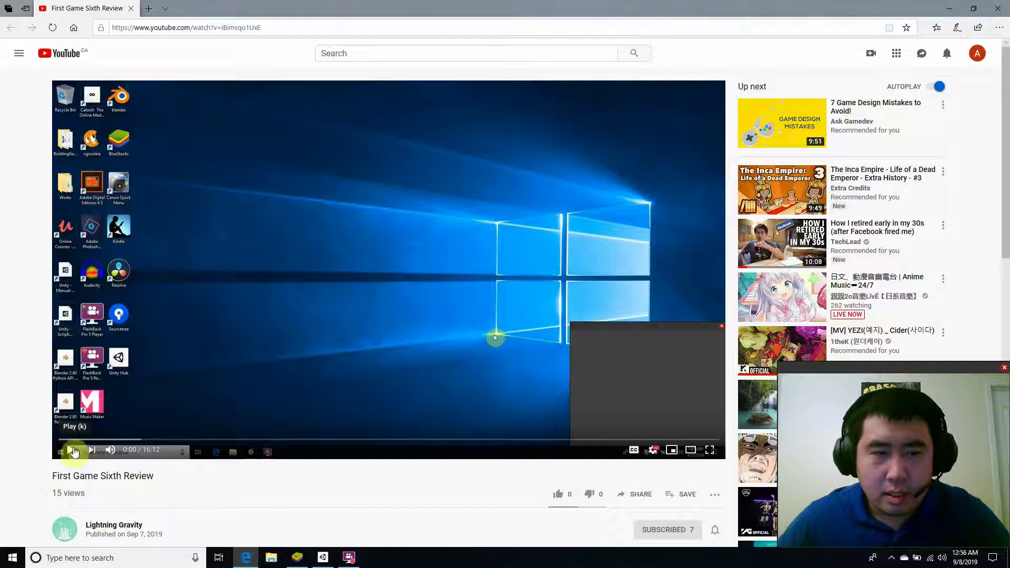
click(131, 440)
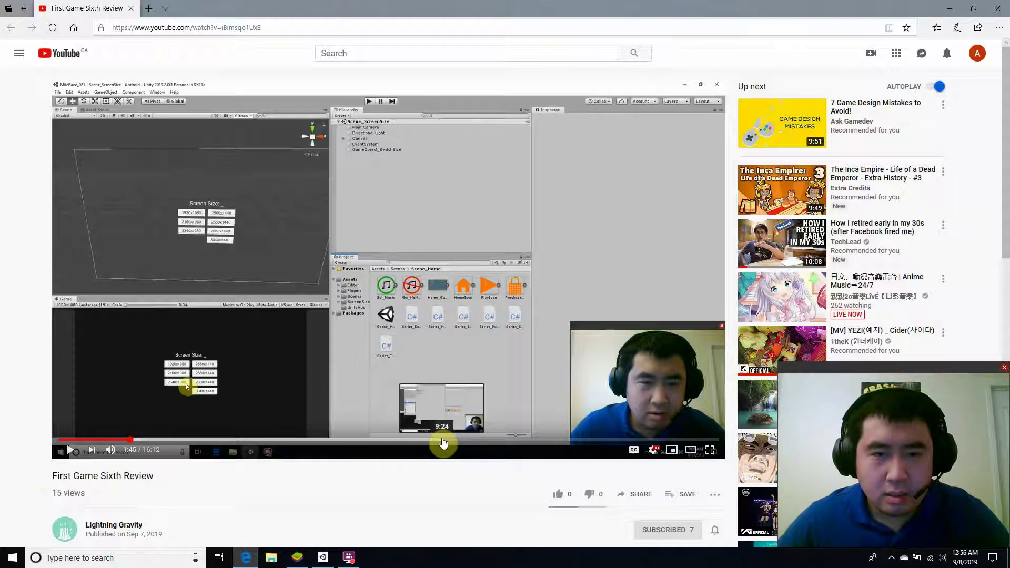
click(443, 440)
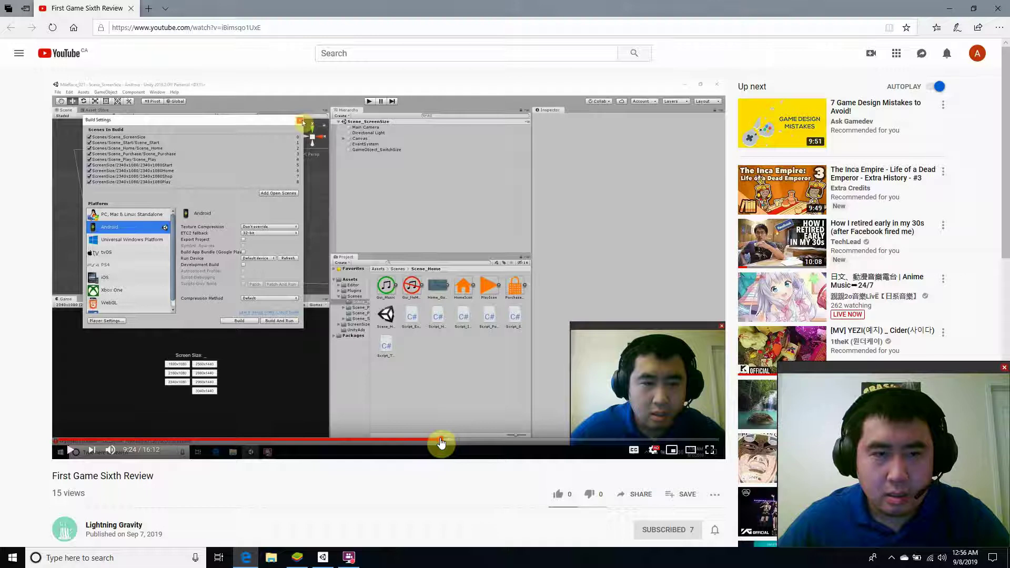
click(439, 440)
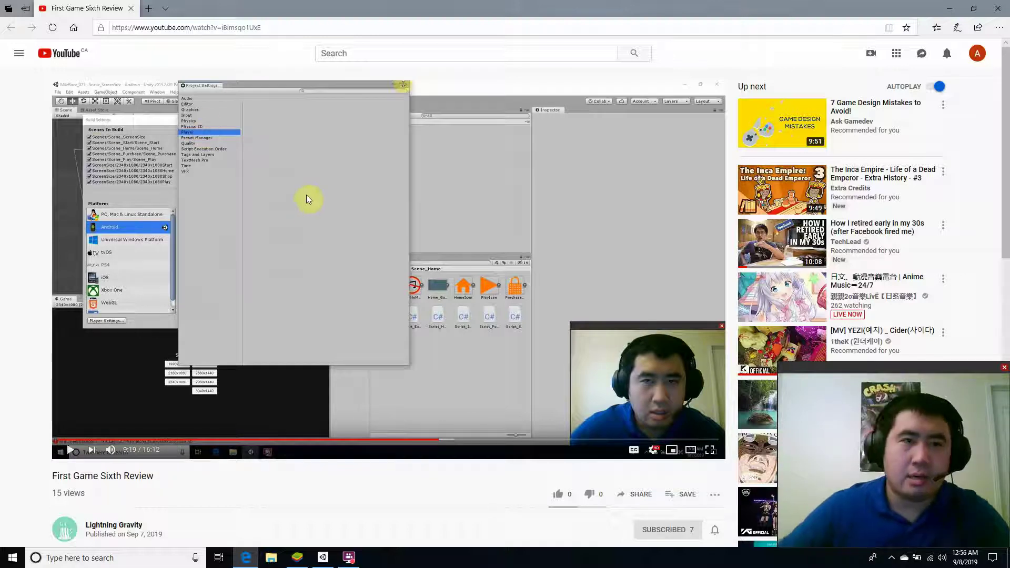
click(950, 8)
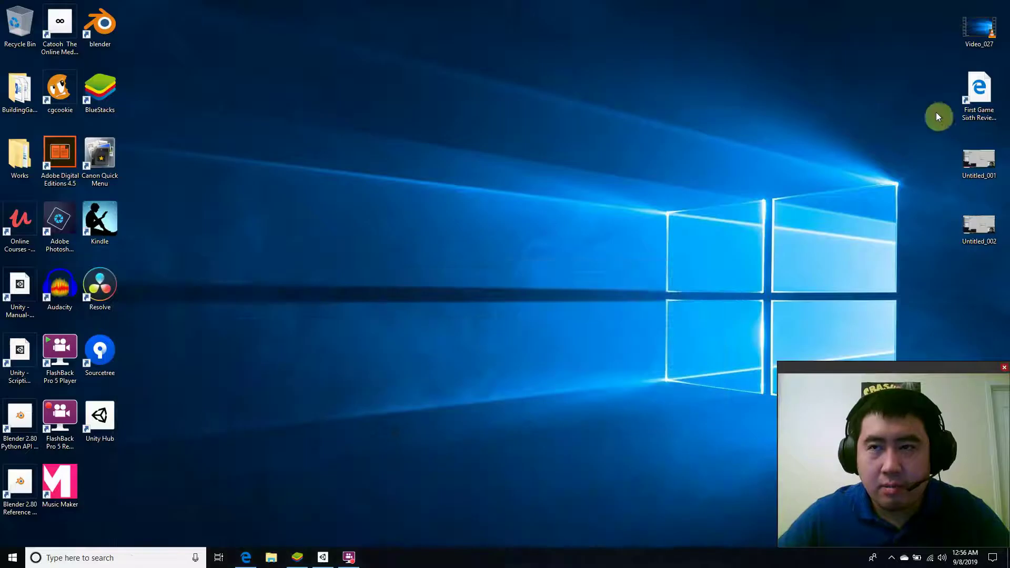
- Examine the highlighted Player Settings problem and error line in the Untitled_001 image, and close the image
double_click(973, 163)
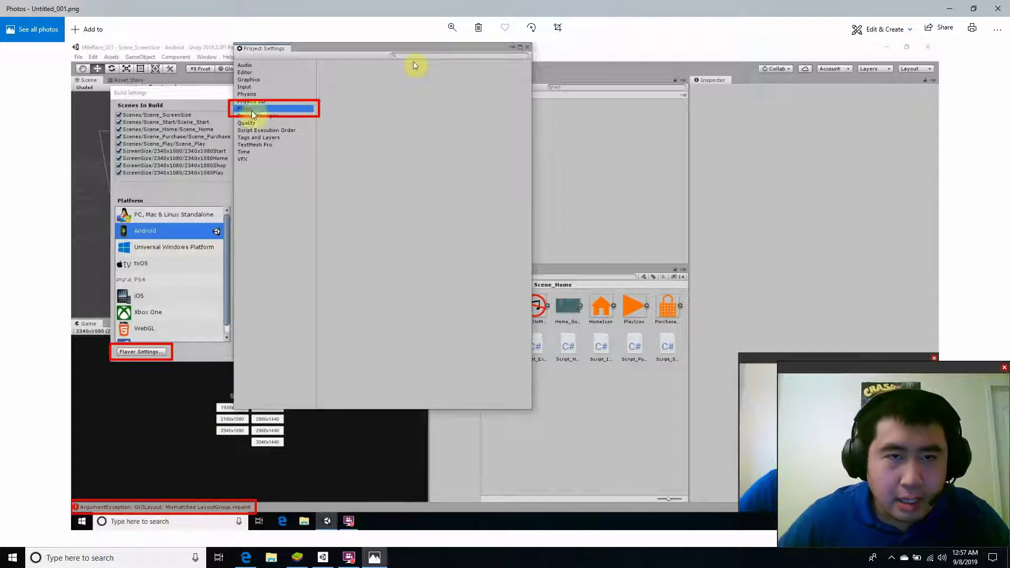
double_click(708, 6)
drag(589, 12, 442, 43)
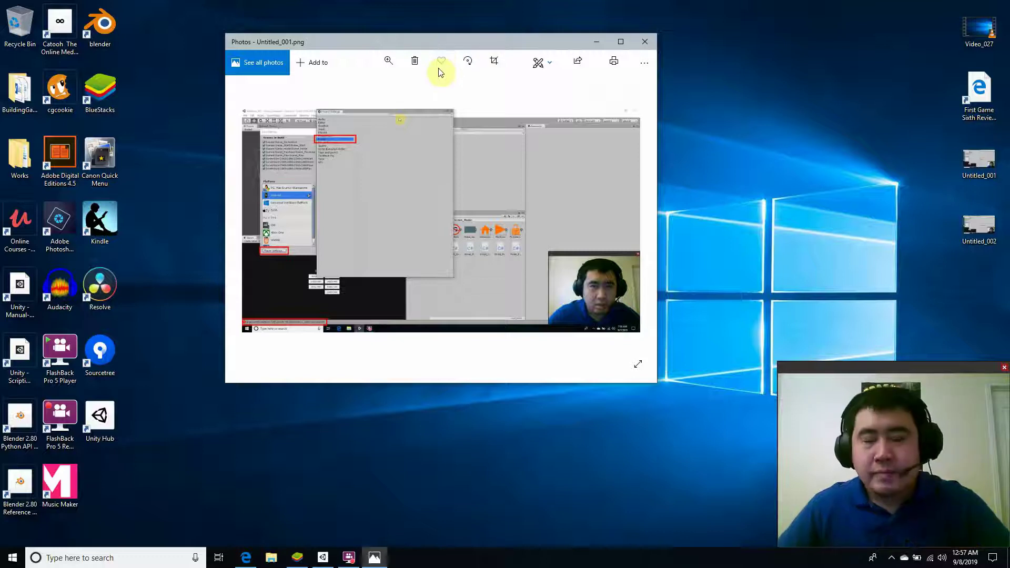
click(620, 42)
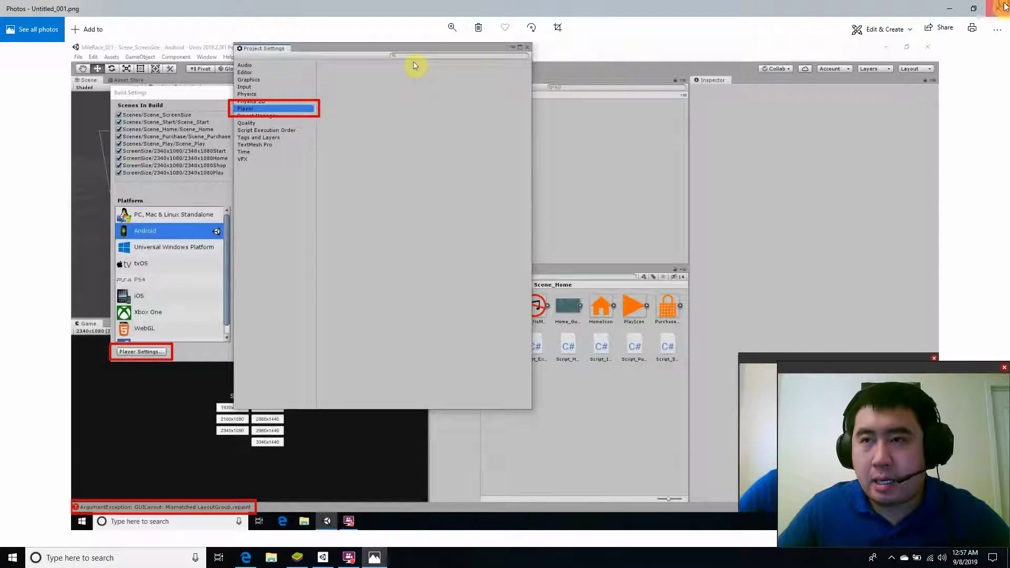
click(1005, 7)
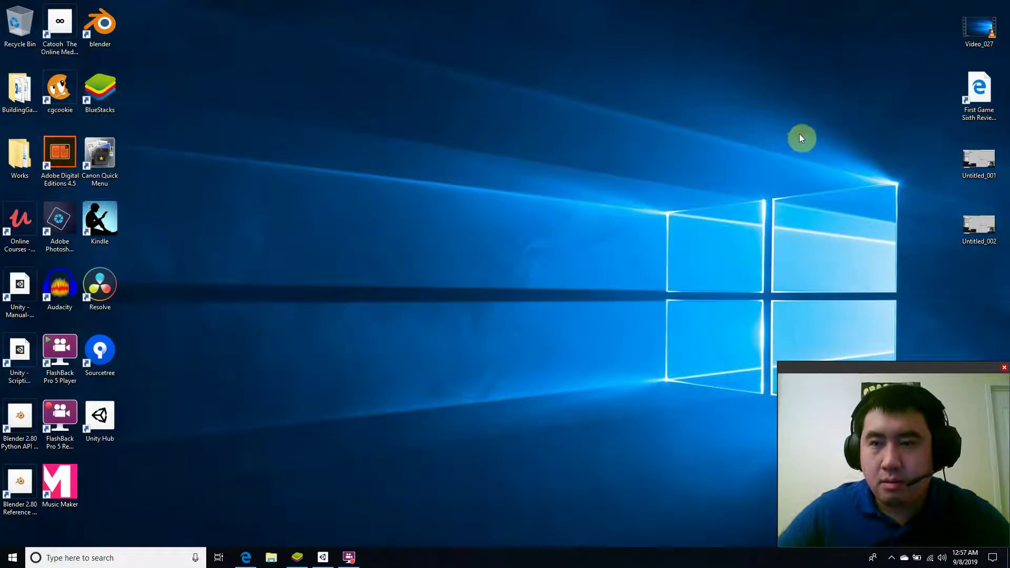
double_click(973, 166)
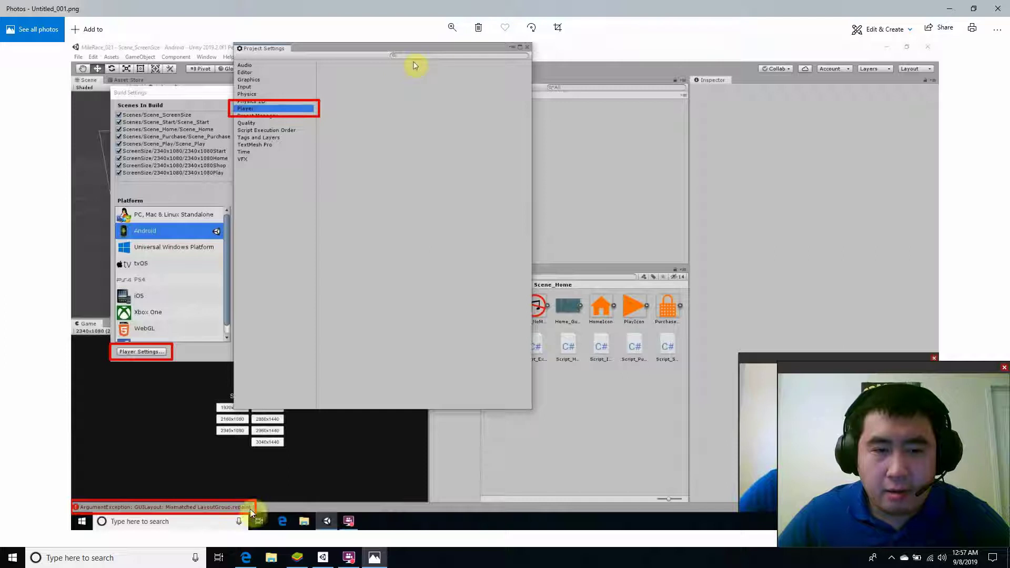
click(999, 8)
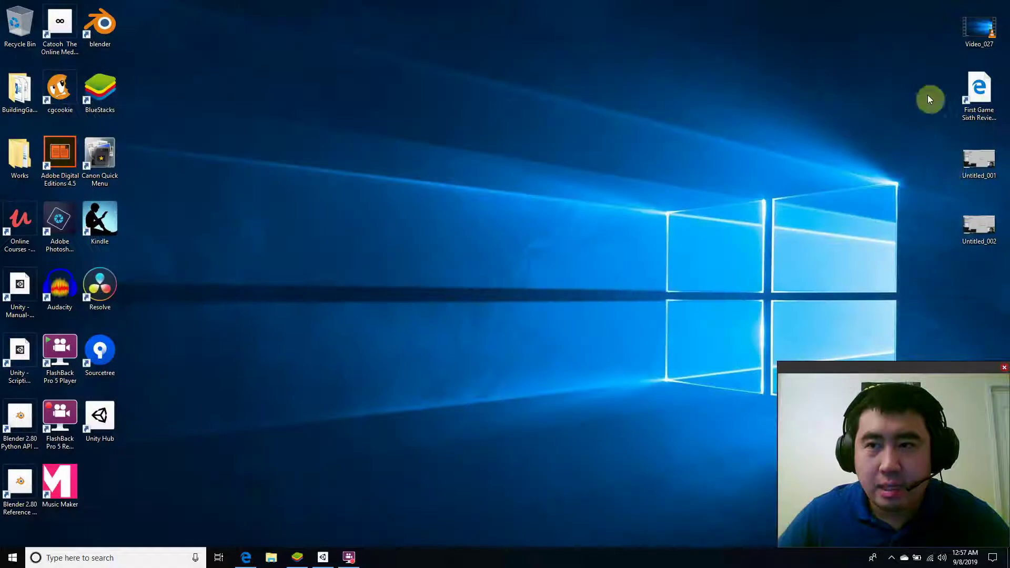
- Compare the Unity version highlighted in the Untitled_002 image with the MileRace_021 project's version in Unity Hub
double_click(974, 221)
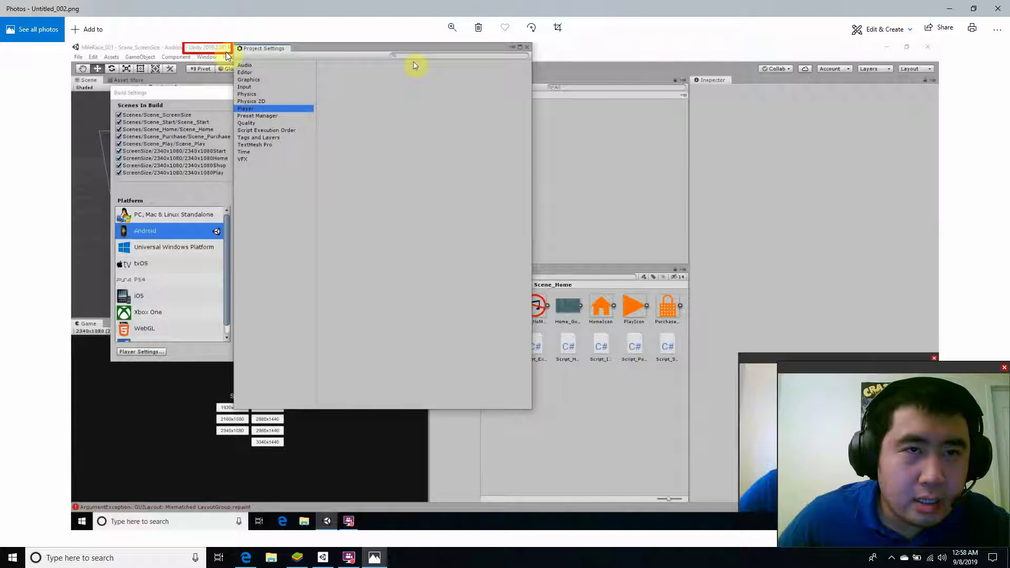
click(323, 560)
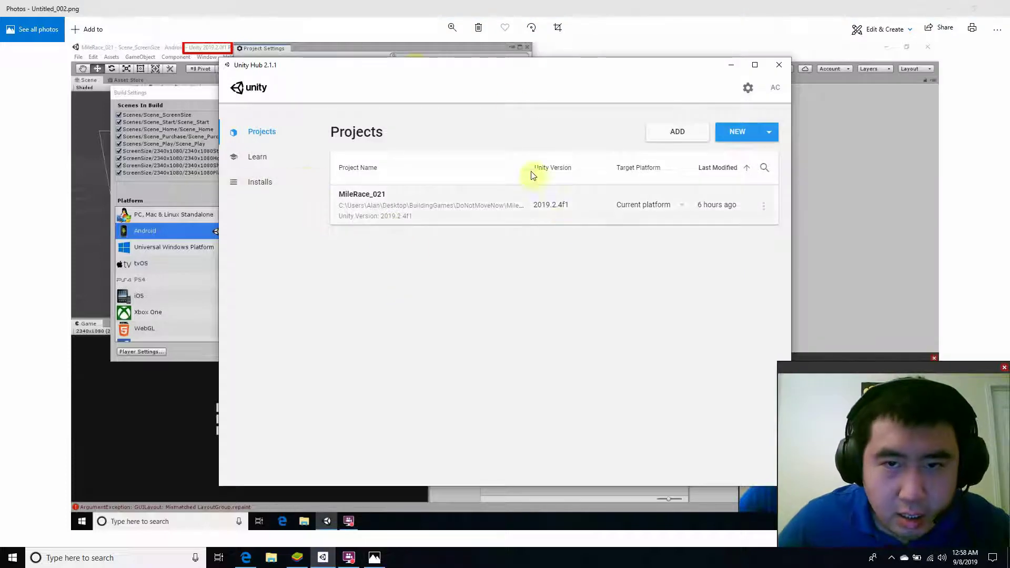
drag(399, 71, 133, 70)
drag(250, 72, 188, 70)
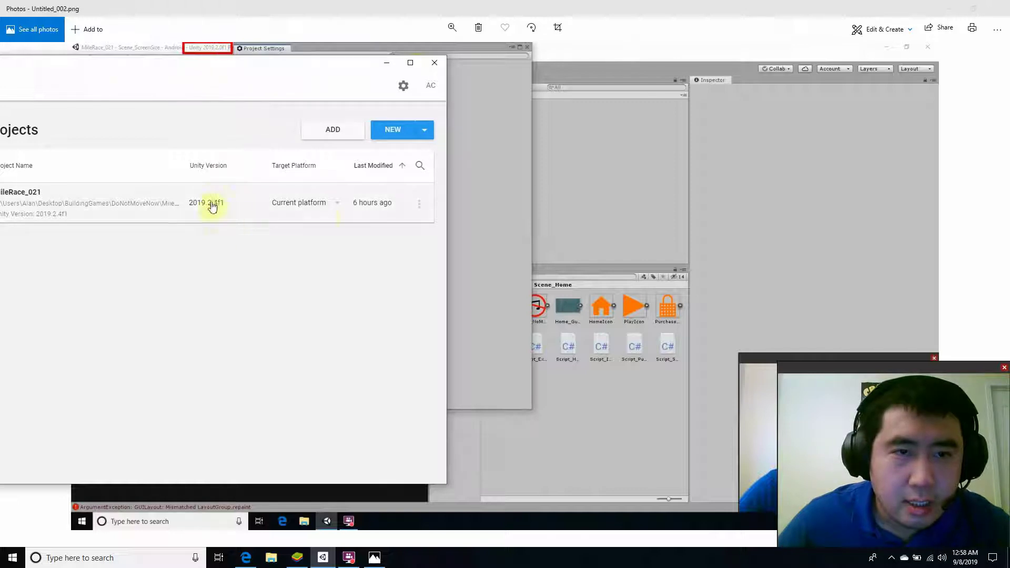
drag(237, 70, 552, 80)
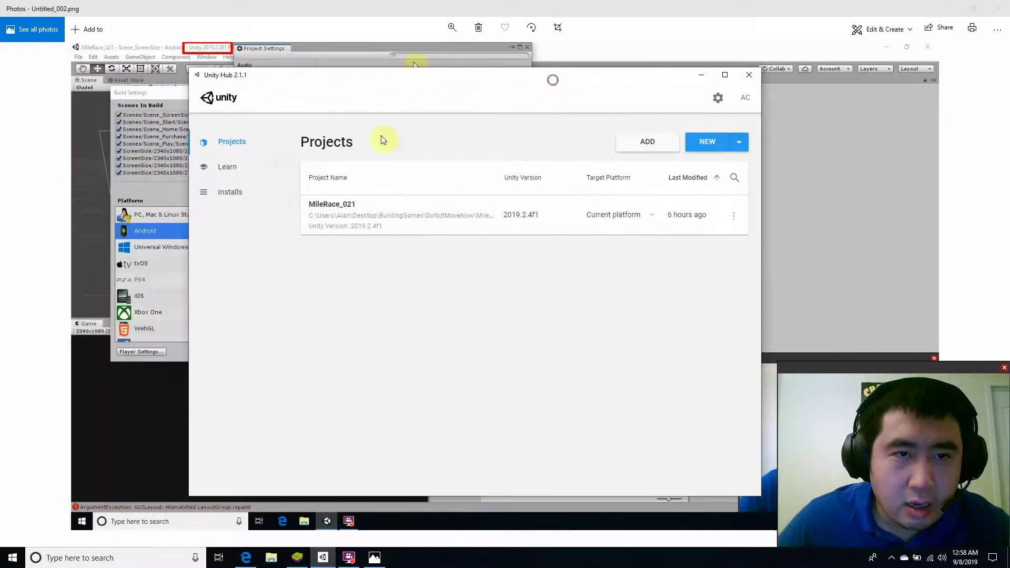
- View the installed Unity editors and check the dialog for locating an existing editor
click(230, 192)
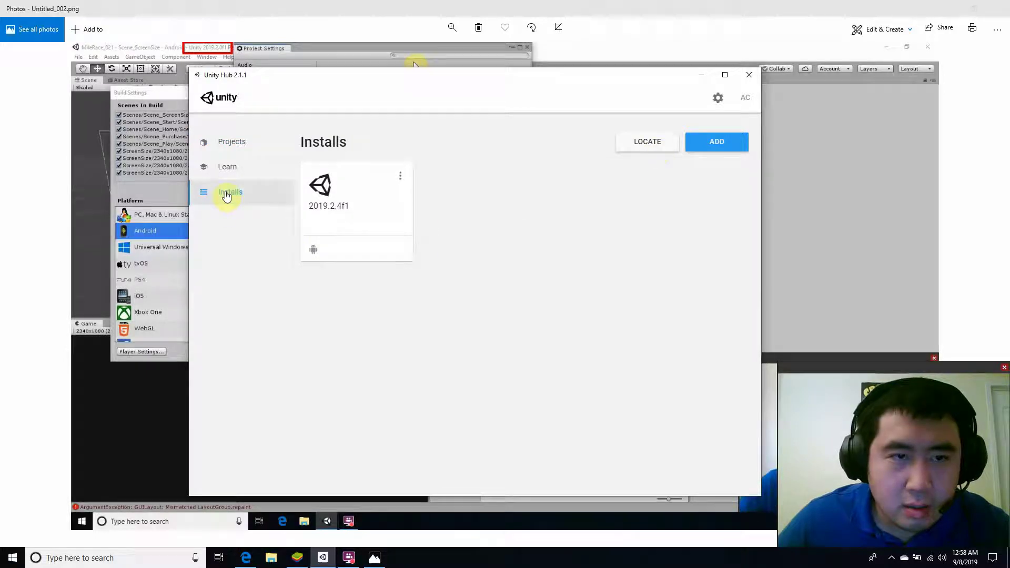
click(629, 143)
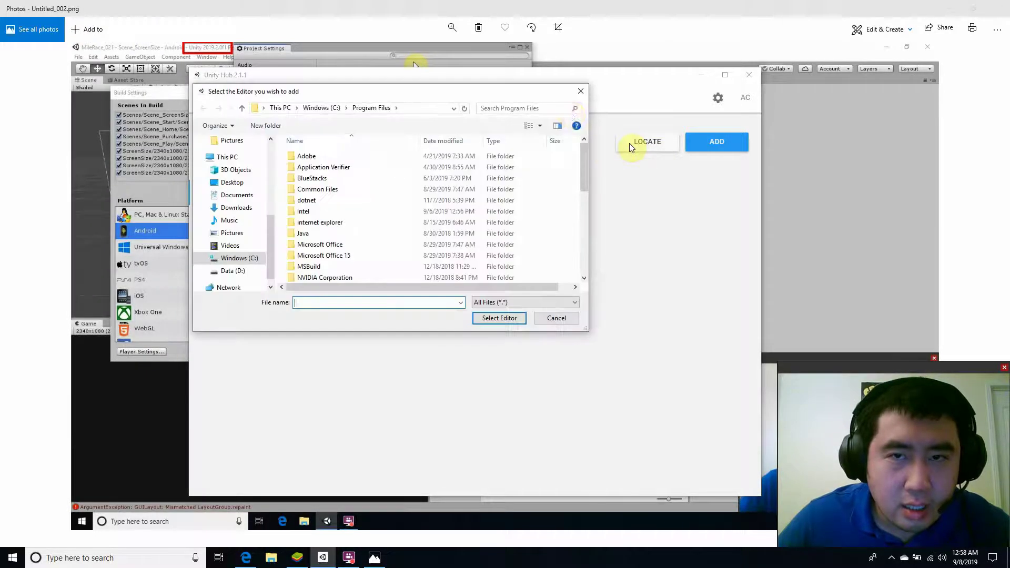
click(581, 92)
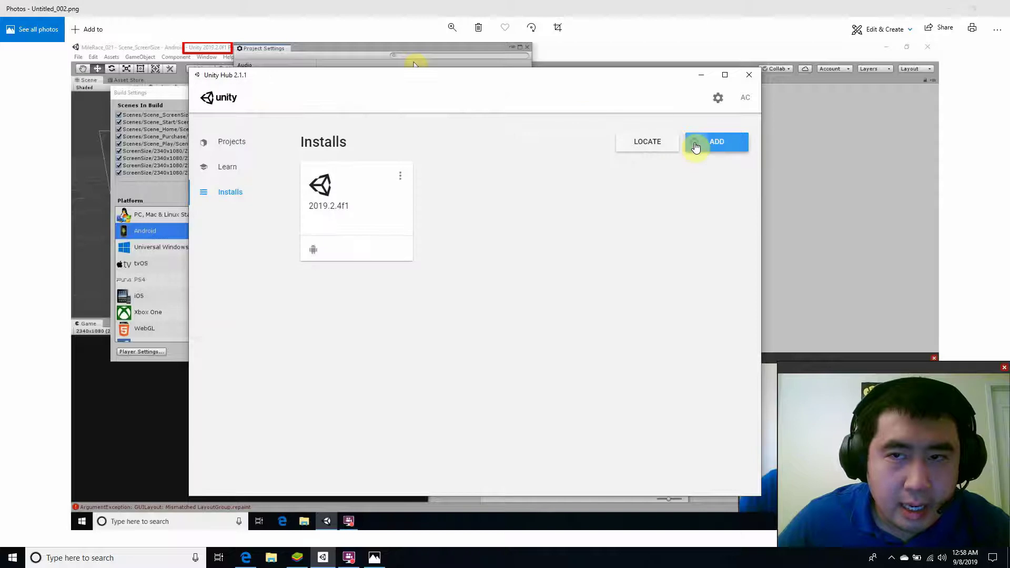
- Review the Unity releases available to add without installing any, and close Unity Hub and the Untitled_002 image
click(696, 148)
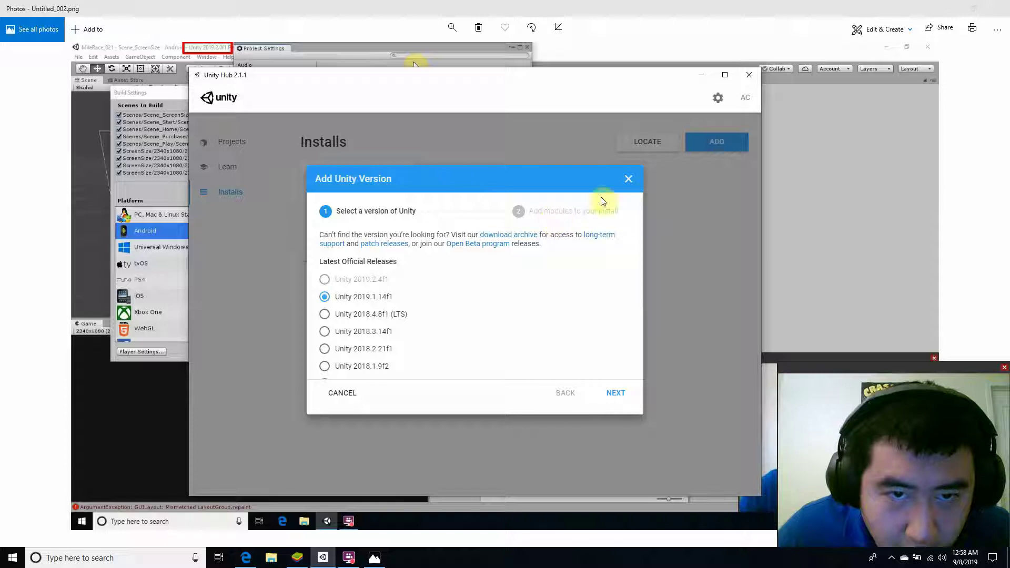
click(626, 180)
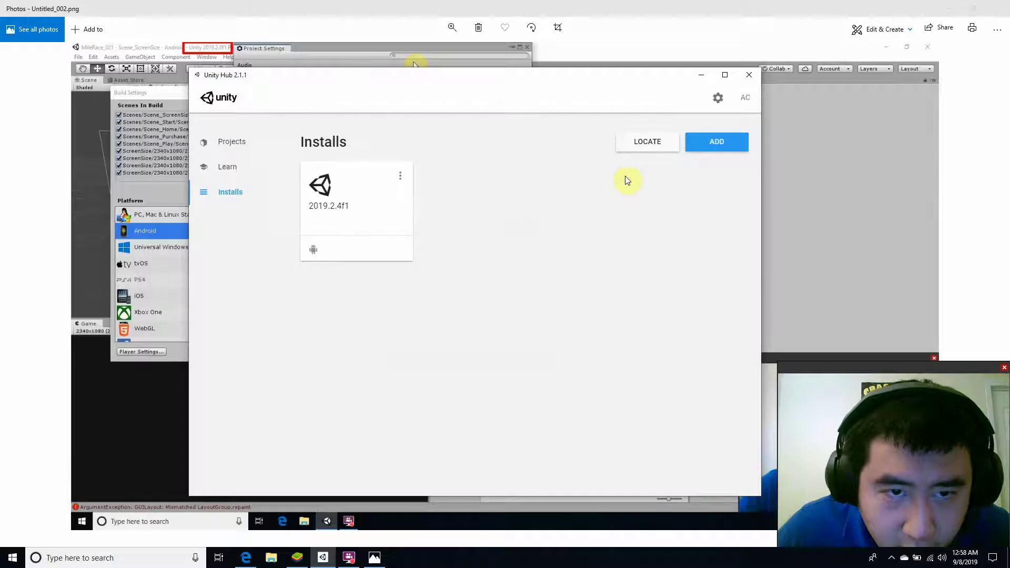
click(708, 149)
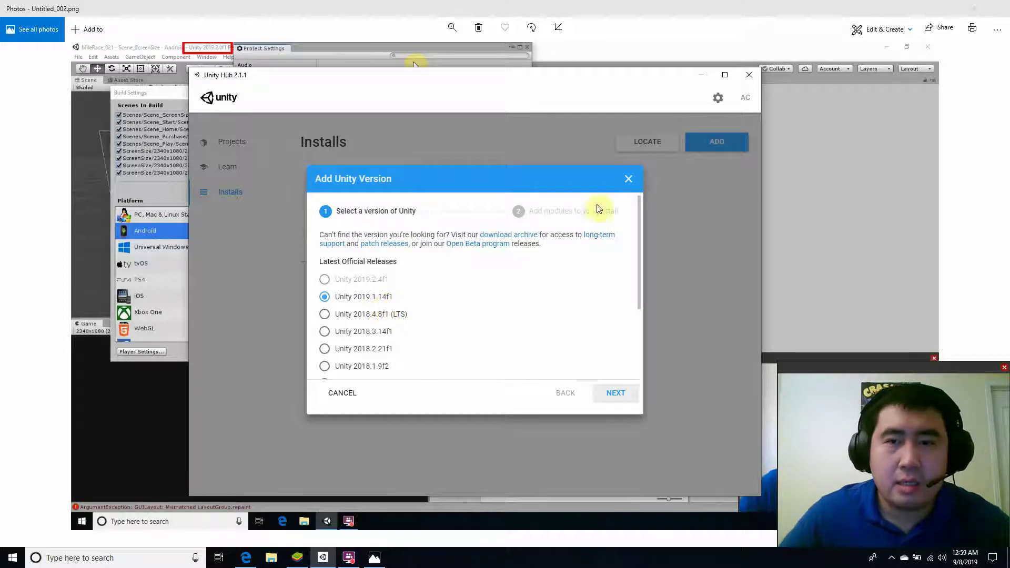
click(629, 180)
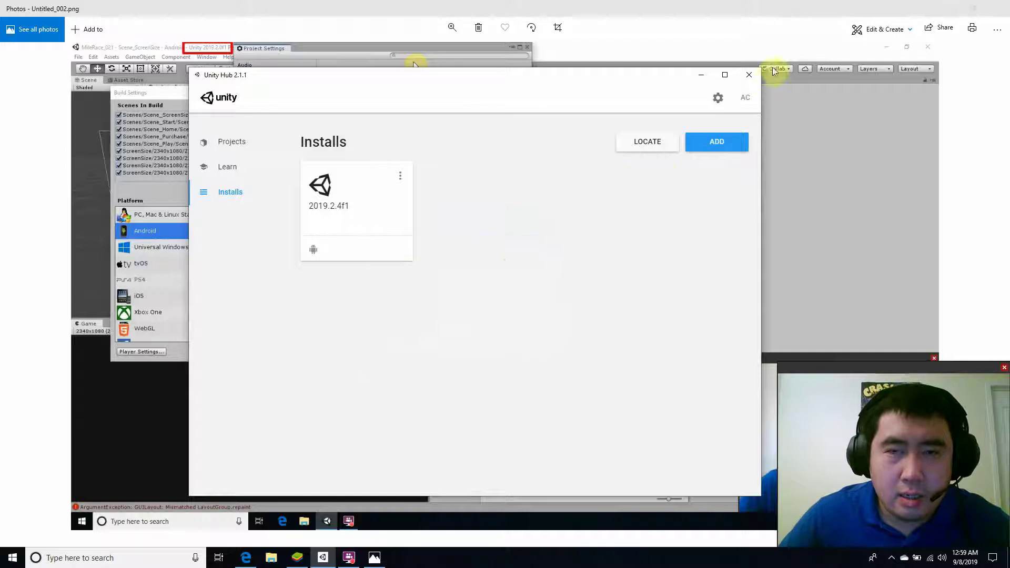
click(748, 75)
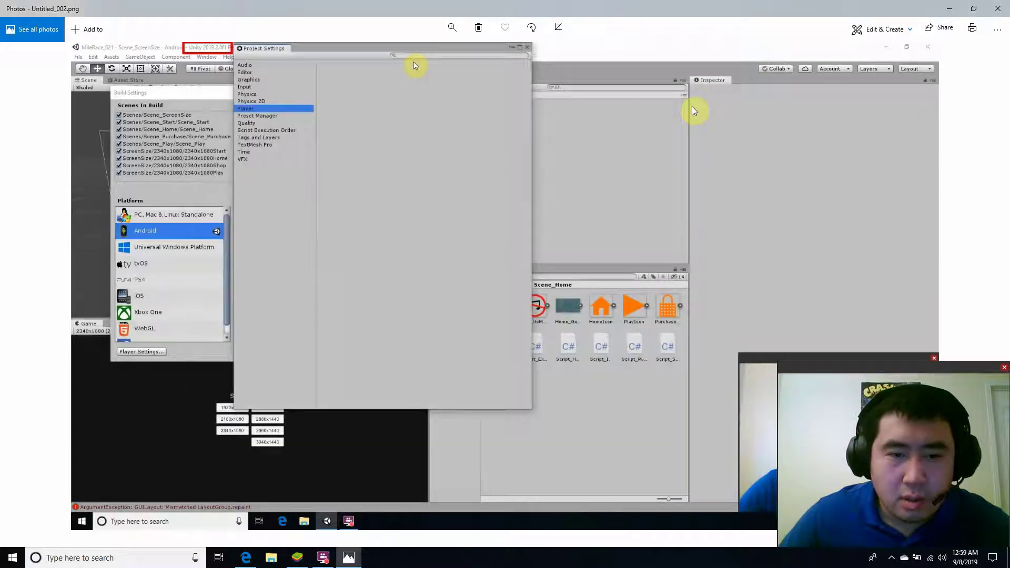
click(998, 9)
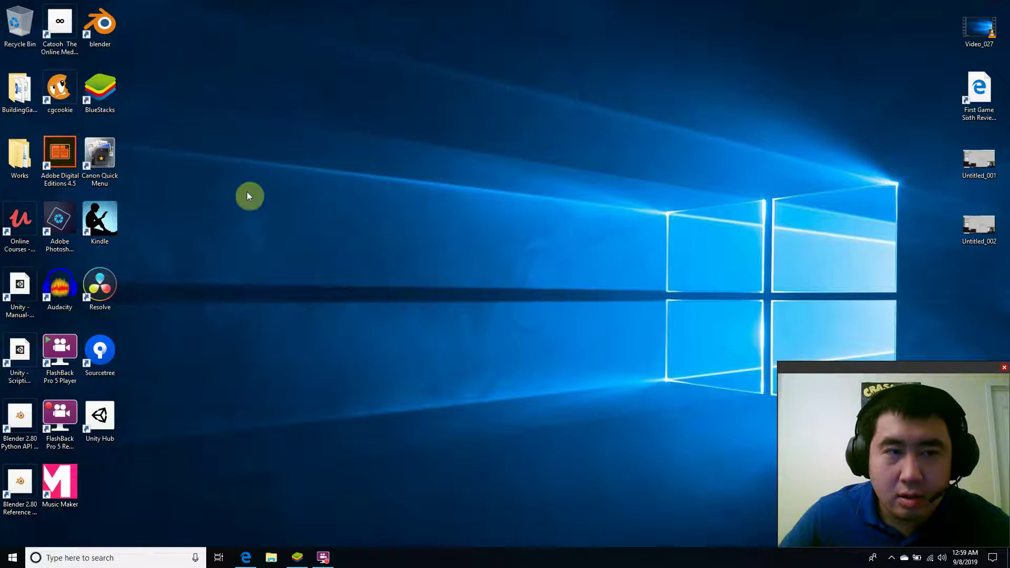
- Relaunch Unity Hub and open the MileRace_021 project after rechecking the Unity version in the Untitled_002 image
double_click(103, 417)
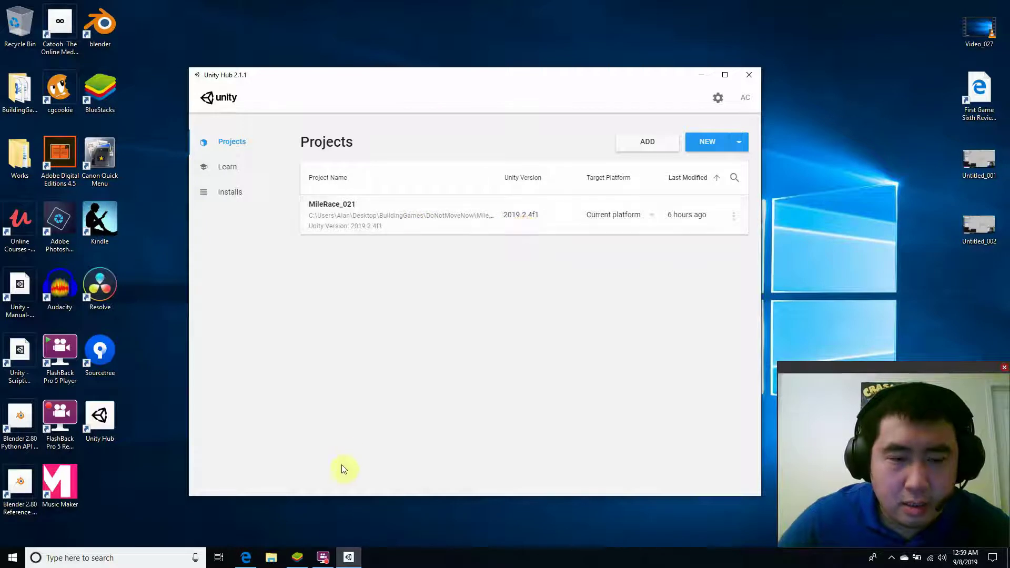
click(959, 227)
double_click(960, 226)
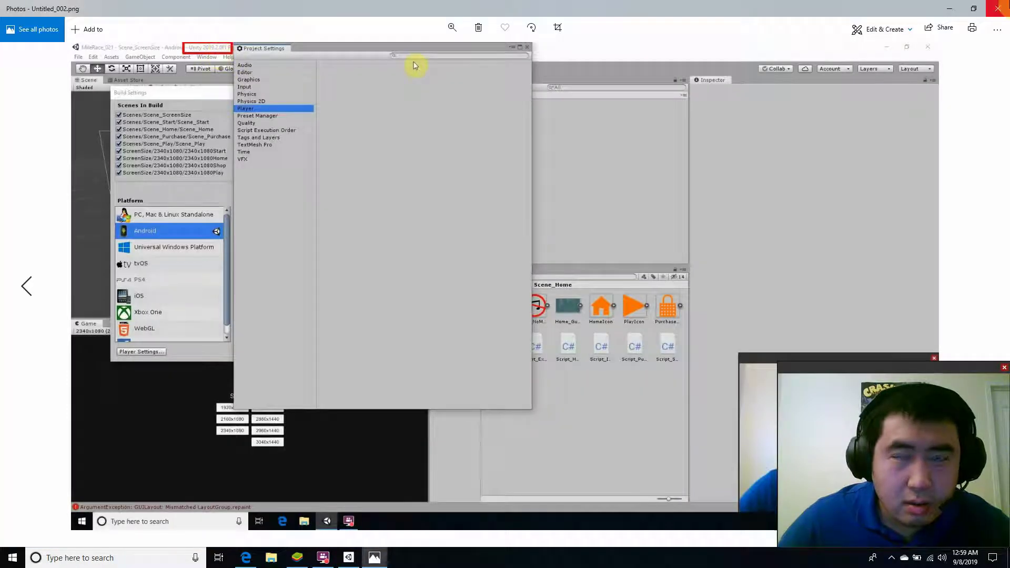
click(997, 8)
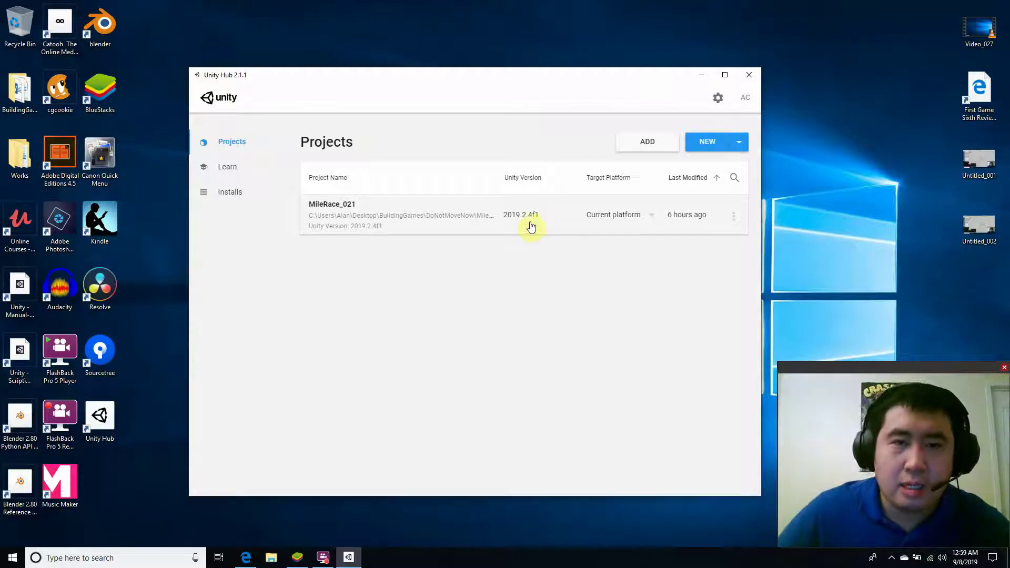
click(433, 216)
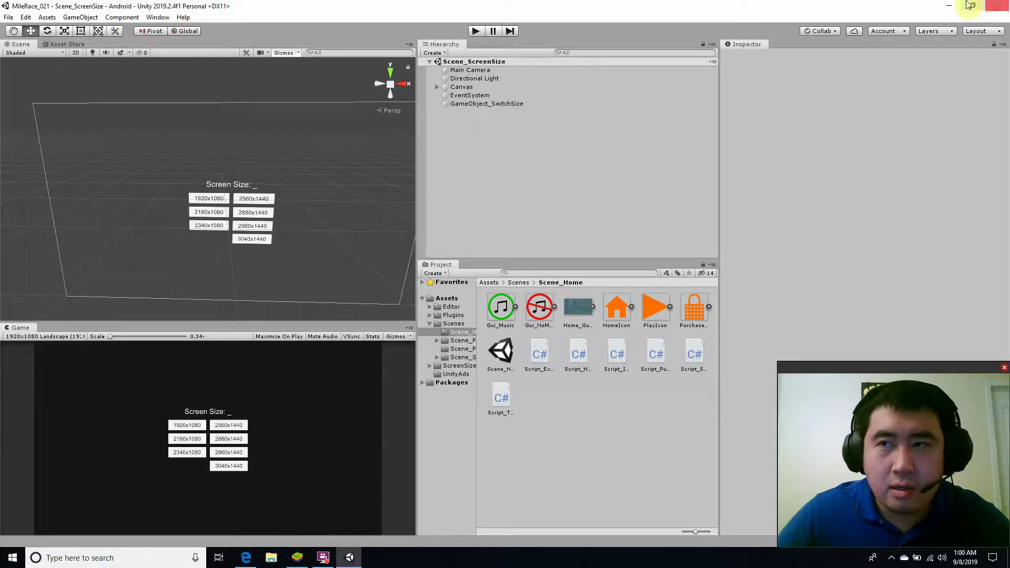
- Minimize the Unity editor and check the highlighted version in the Untitled_002 image once more, closing it again
click(948, 5)
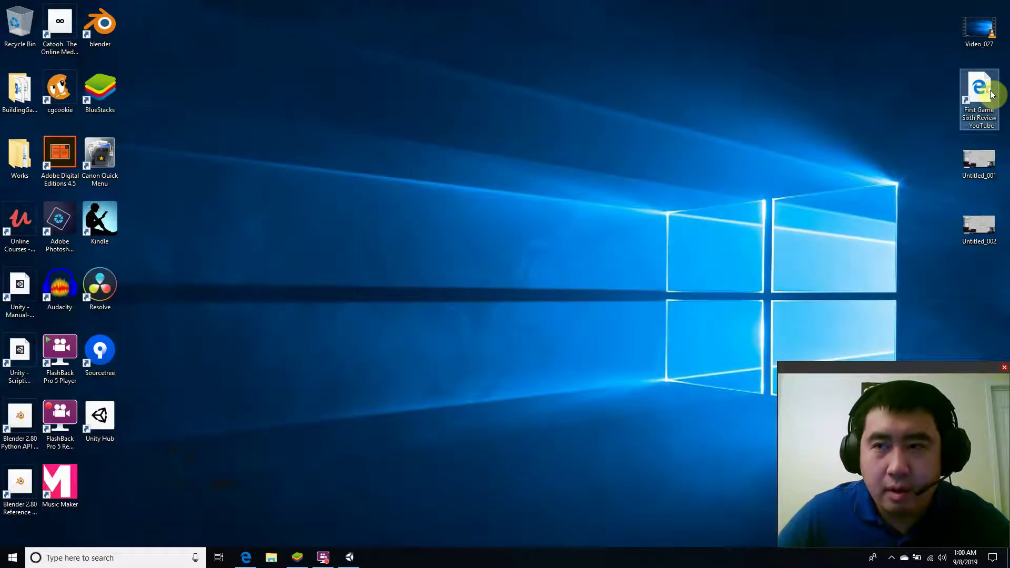
click(982, 222)
double_click(981, 221)
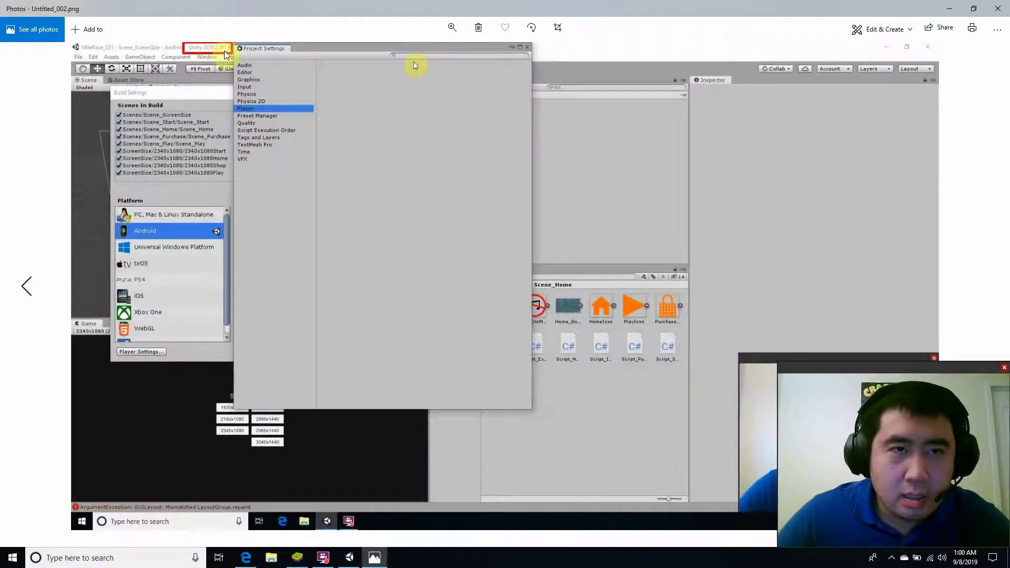
click(994, 7)
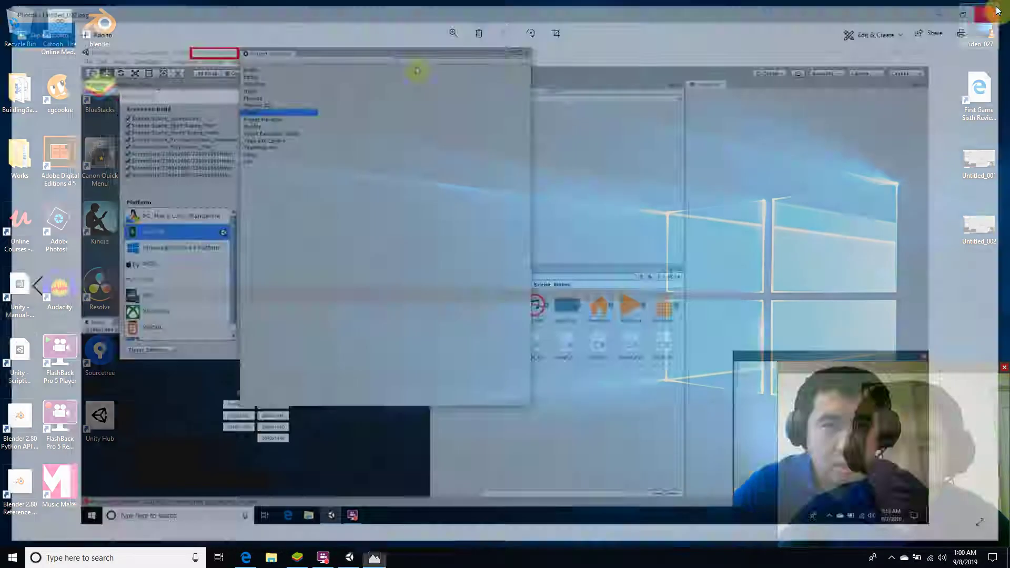
- Return to the Unity editor, open the MileRace_021 Build Settings and look over the list of target platforms
click(349, 558)
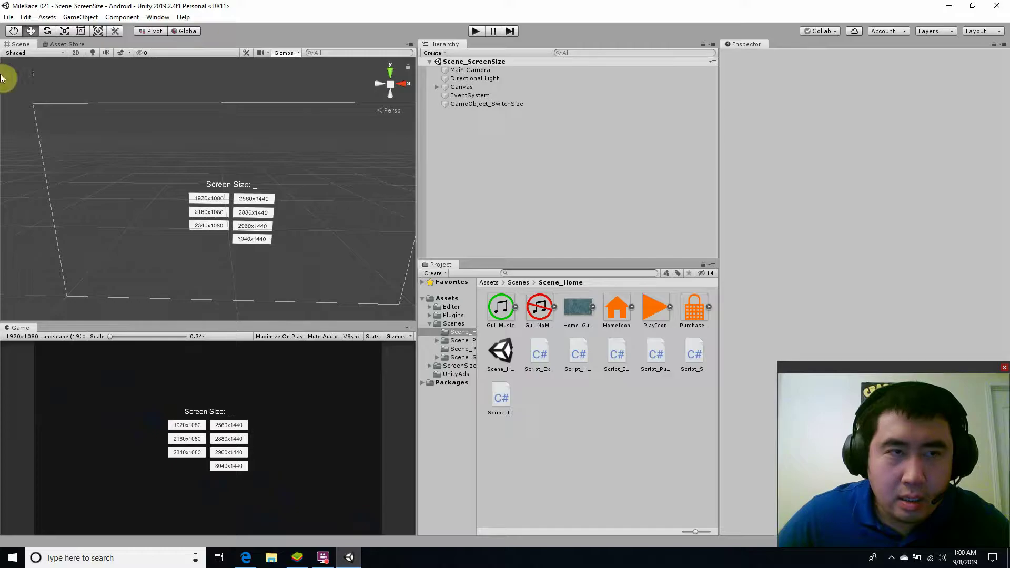
click(9, 17)
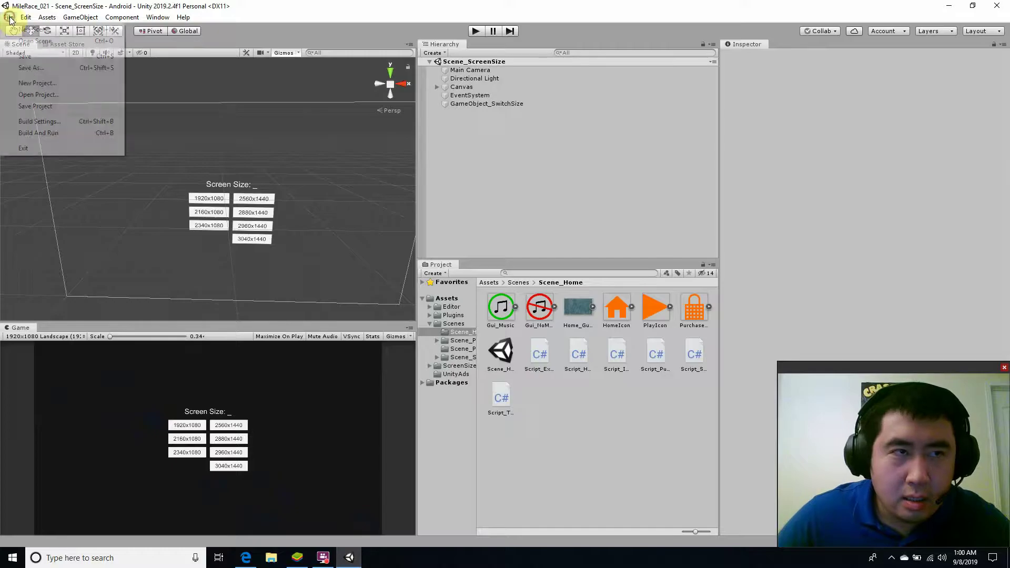
click(44, 123)
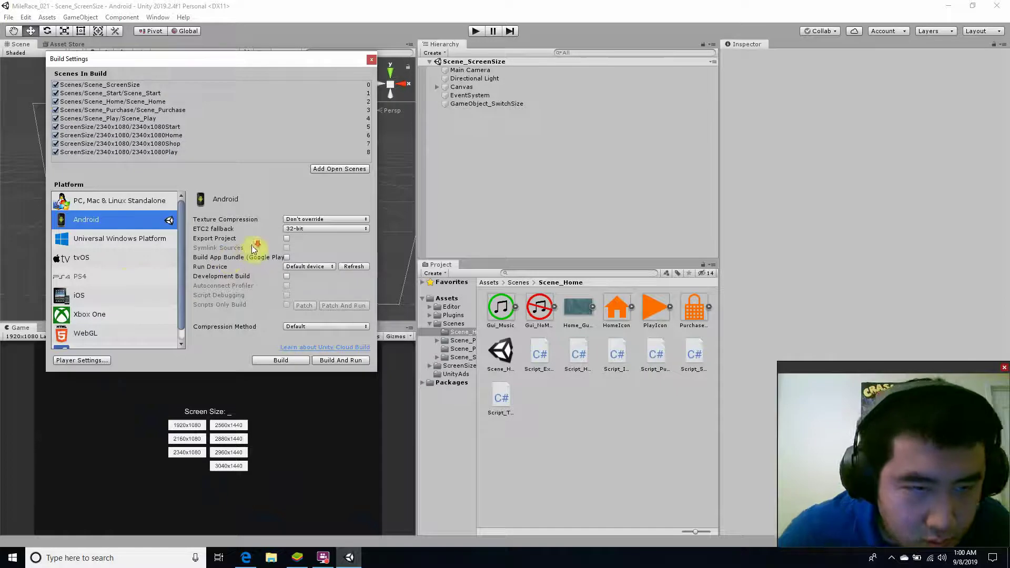
scroll(161, 267, down, 1)
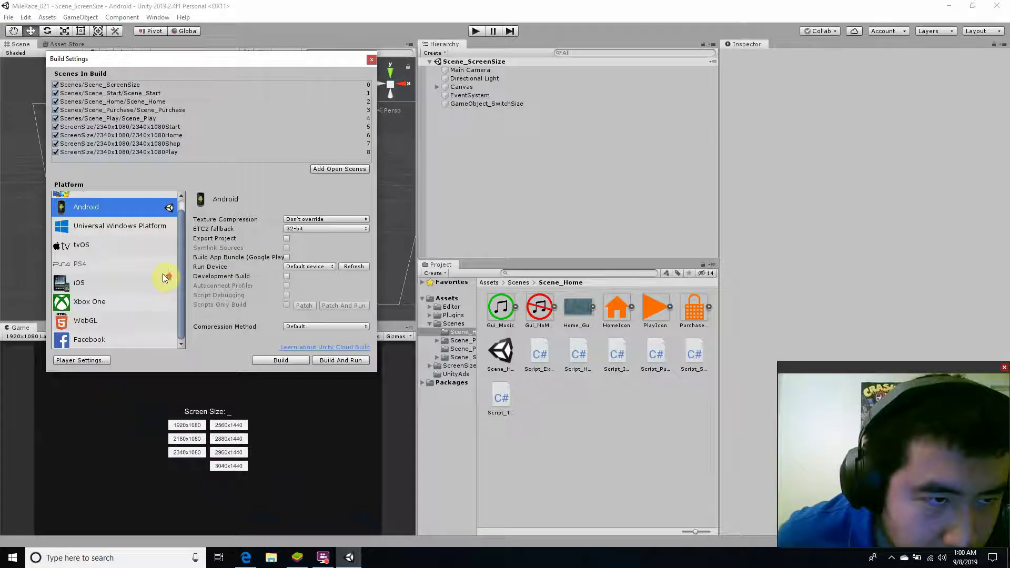
scroll(163, 274, up, 1)
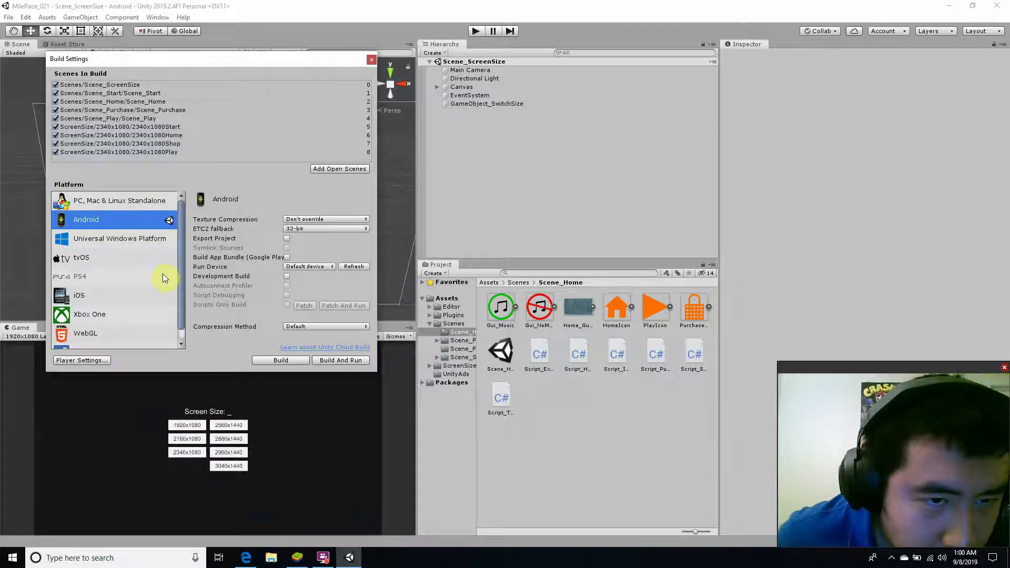
- Open the Player Settings for Android and expand the Publishing Settings down to the keystore and build options
click(75, 361)
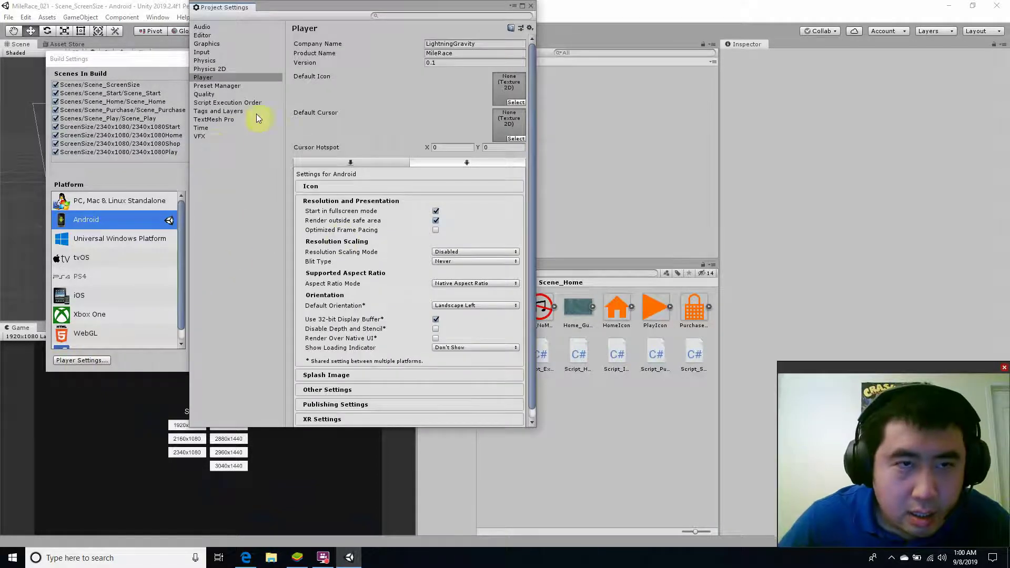
scroll(353, 261, down, 1)
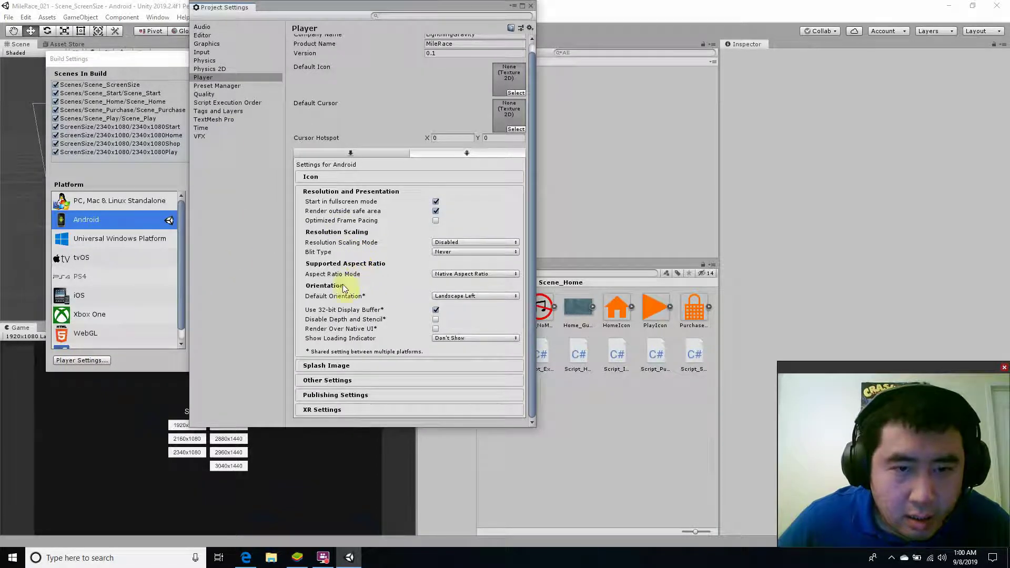
click(337, 396)
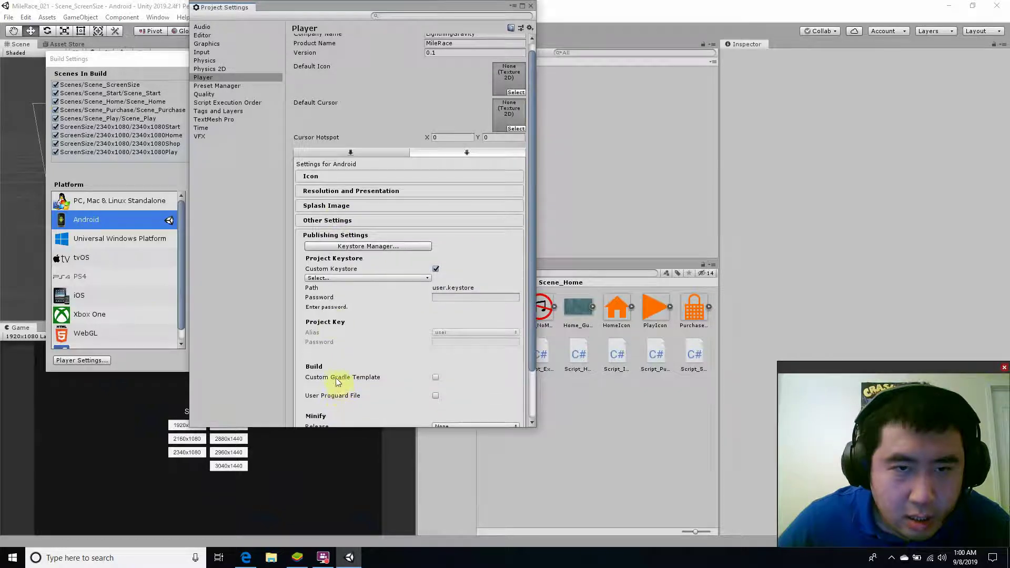
scroll(359, 138, down, 3)
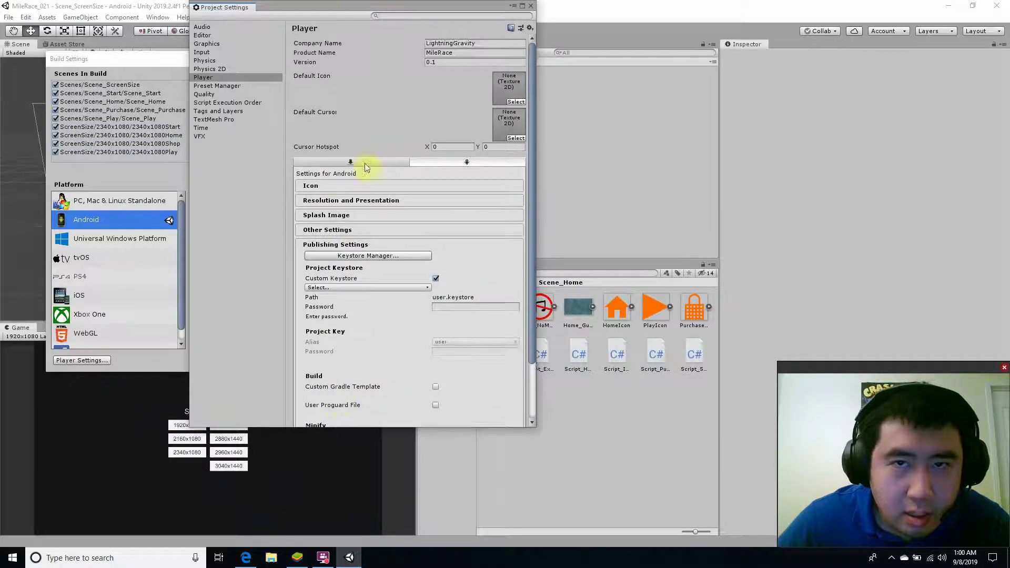
- Enter the project keystore password and the project key password, and close Project Settings
click(475, 240)
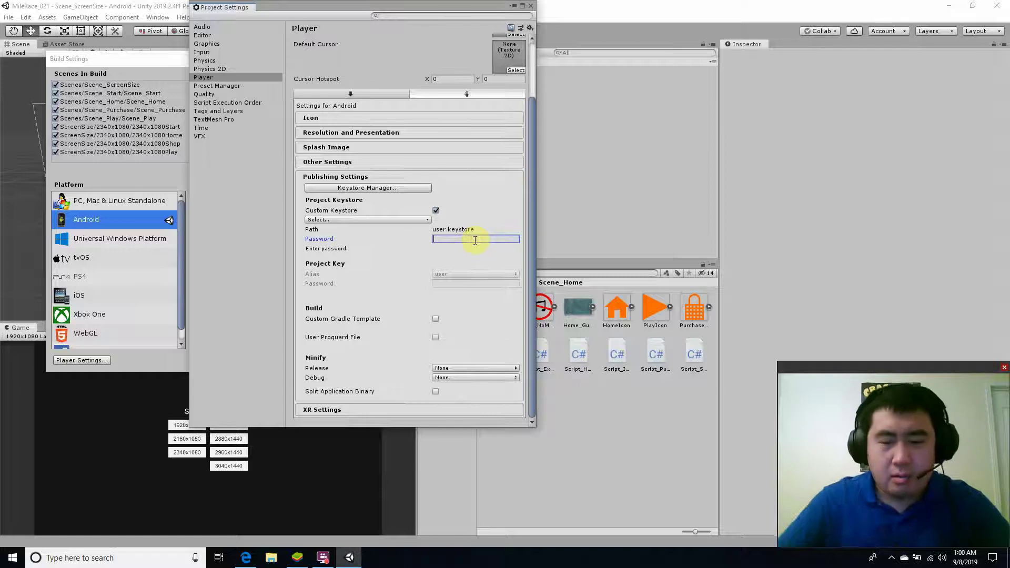
text(*)
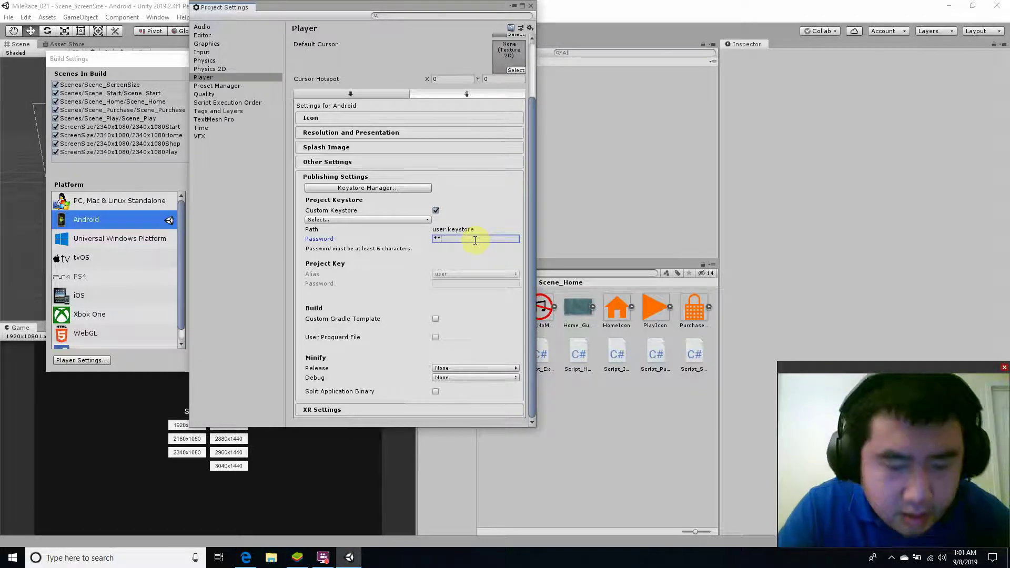
text(*****)
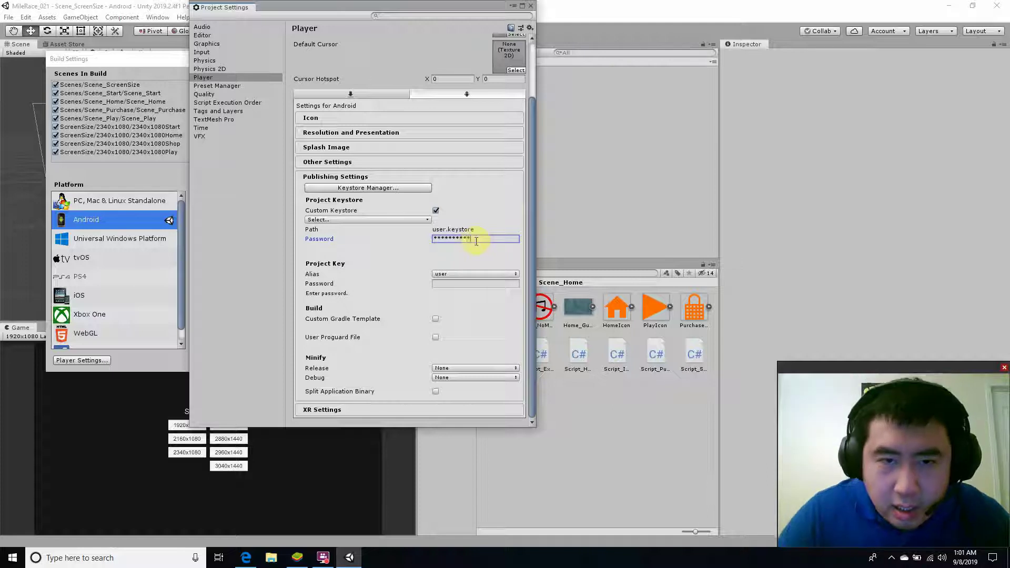
click(459, 283)
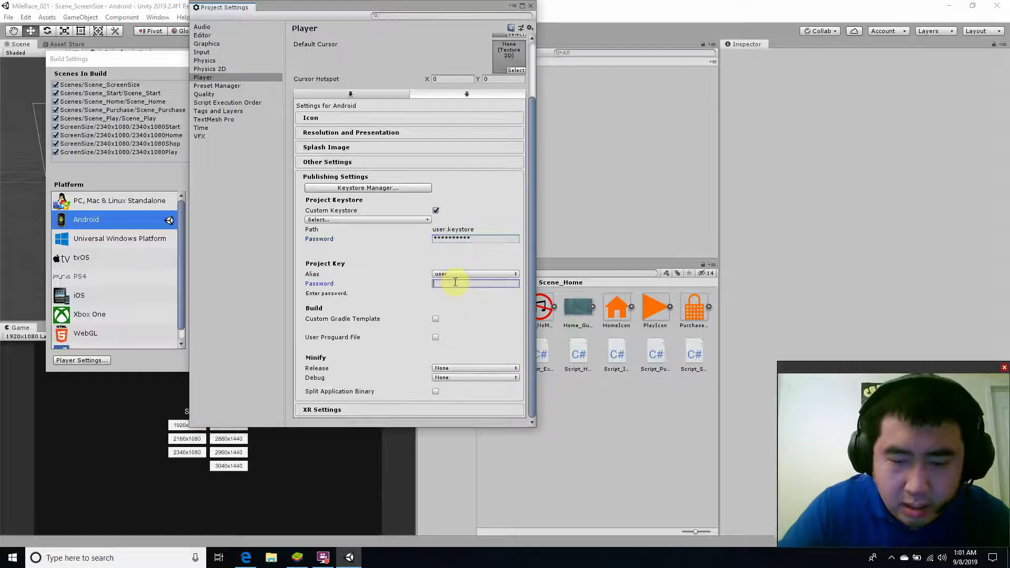
text(*******)
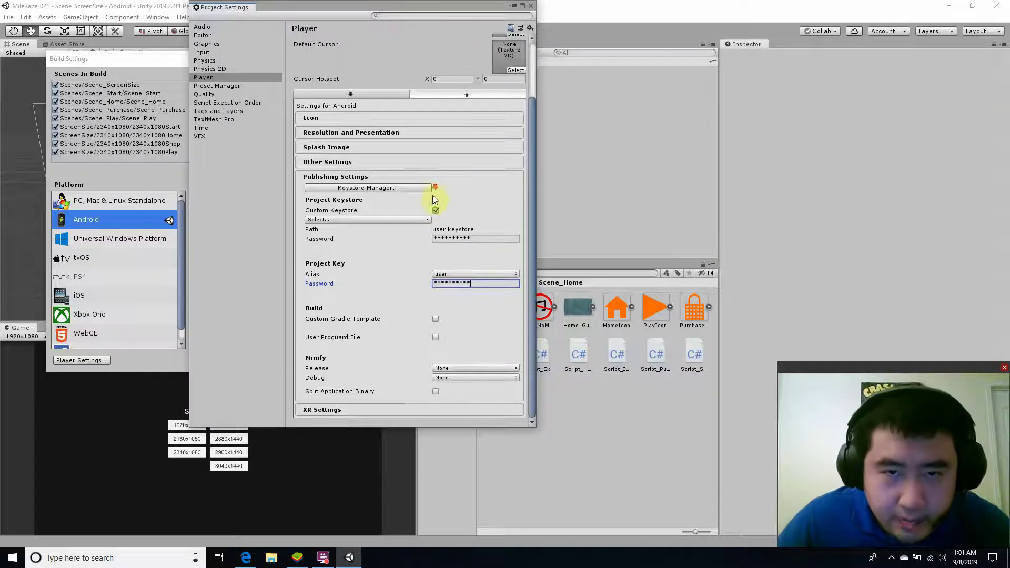
scroll(429, 202, up, 3)
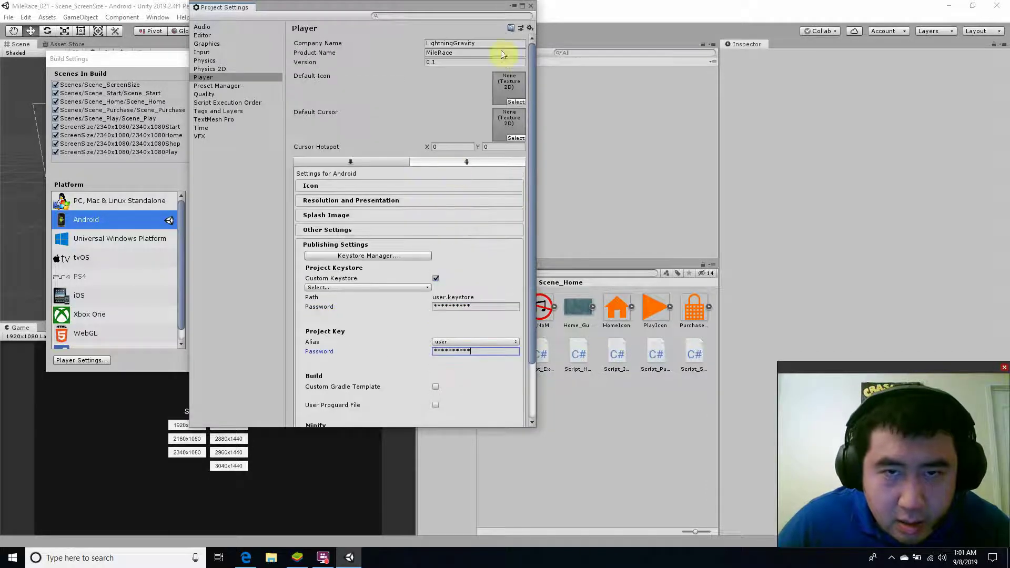
click(532, 8)
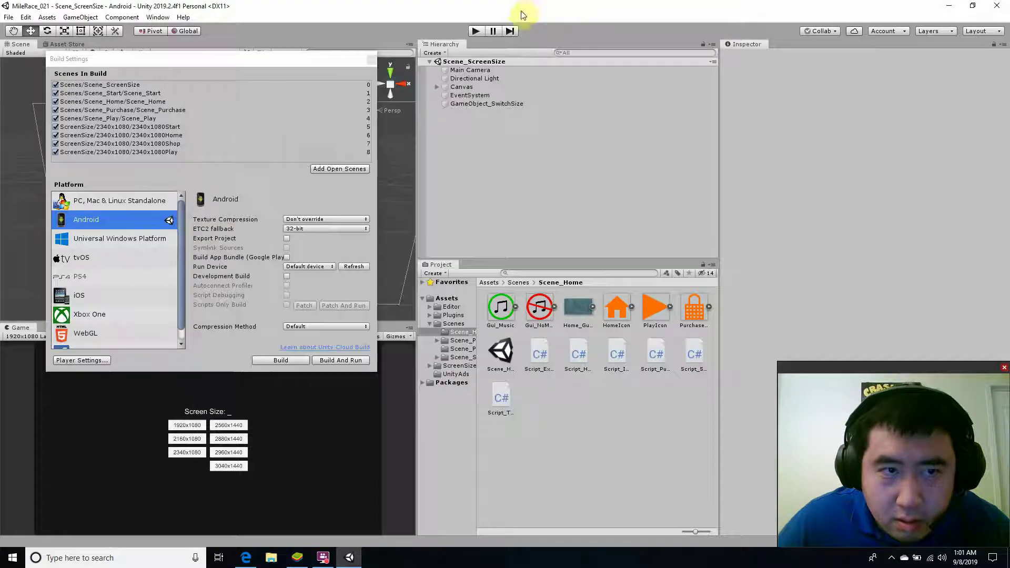
- Build the Android apk as MileRaceRough_016 in the MileRace_RoughBuild folder, replacing the existing file
click(276, 360)
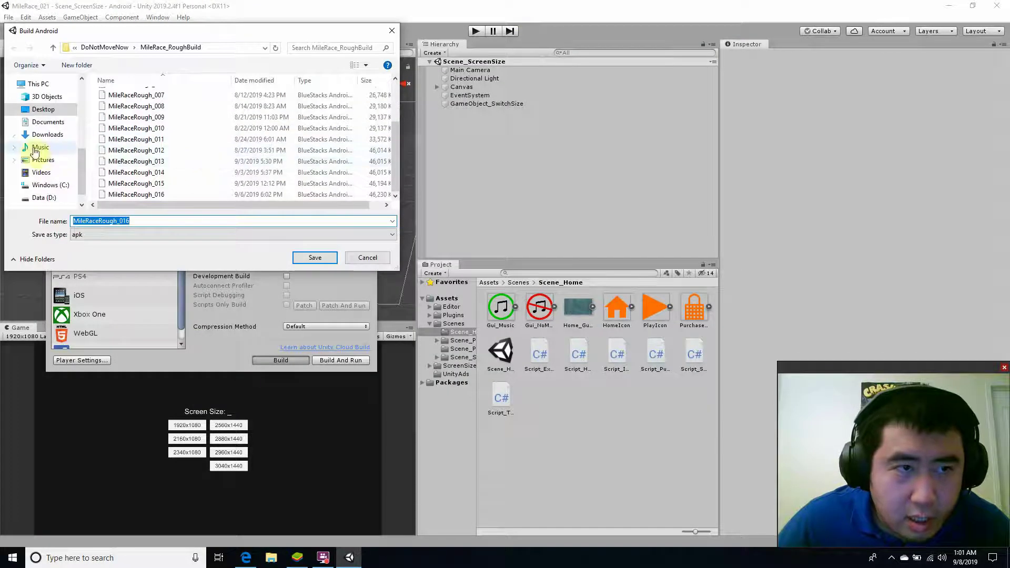
scroll(46, 155, up, 3)
scroll(47, 154, up, 2)
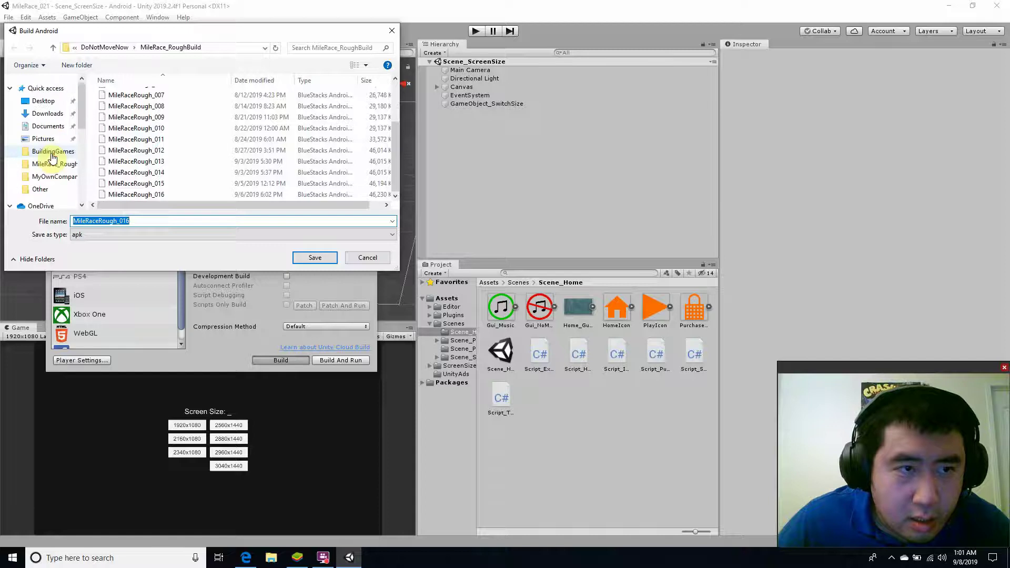
scroll(57, 154, down, 5)
click(175, 195)
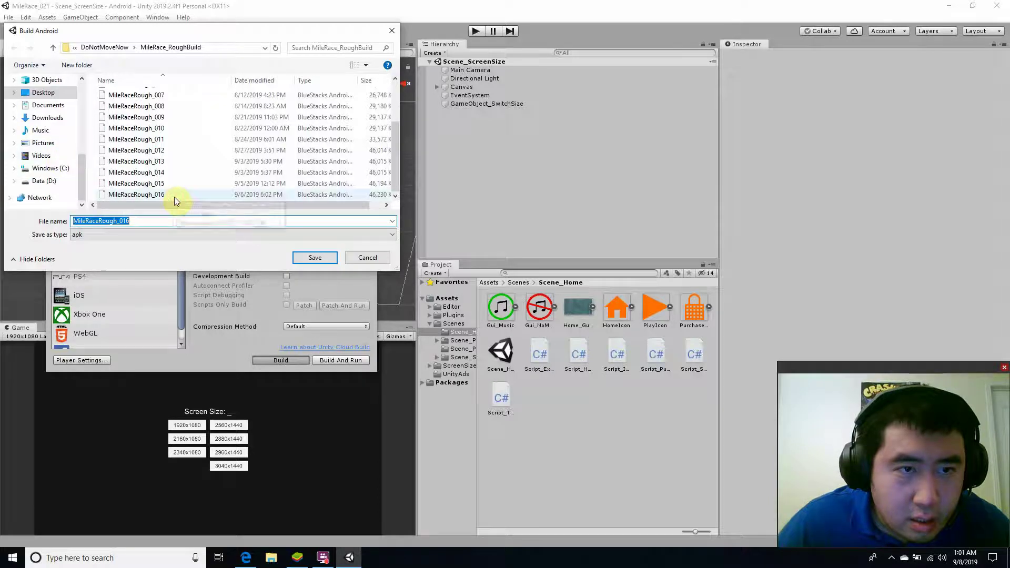
click(326, 256)
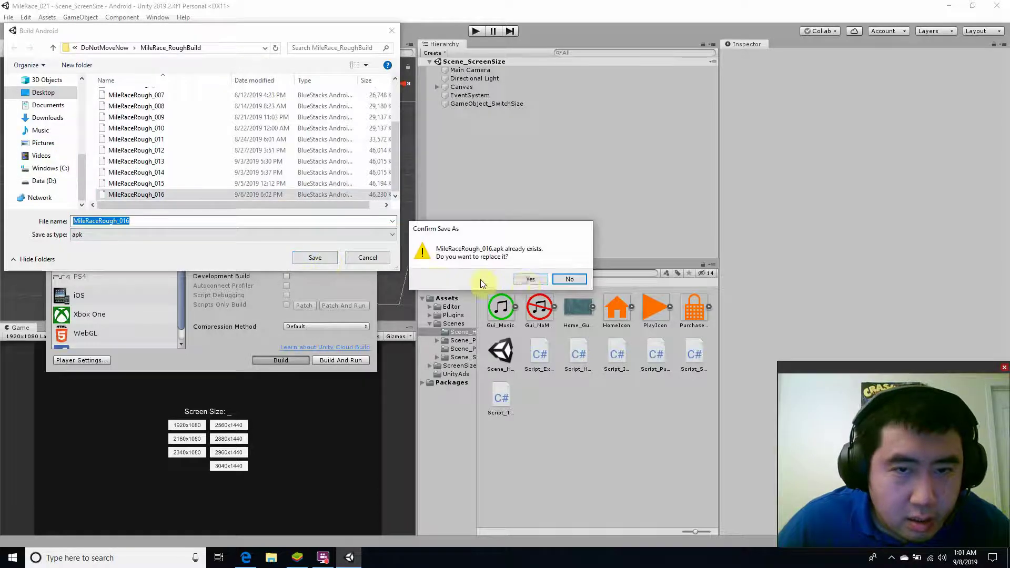
click(528, 279)
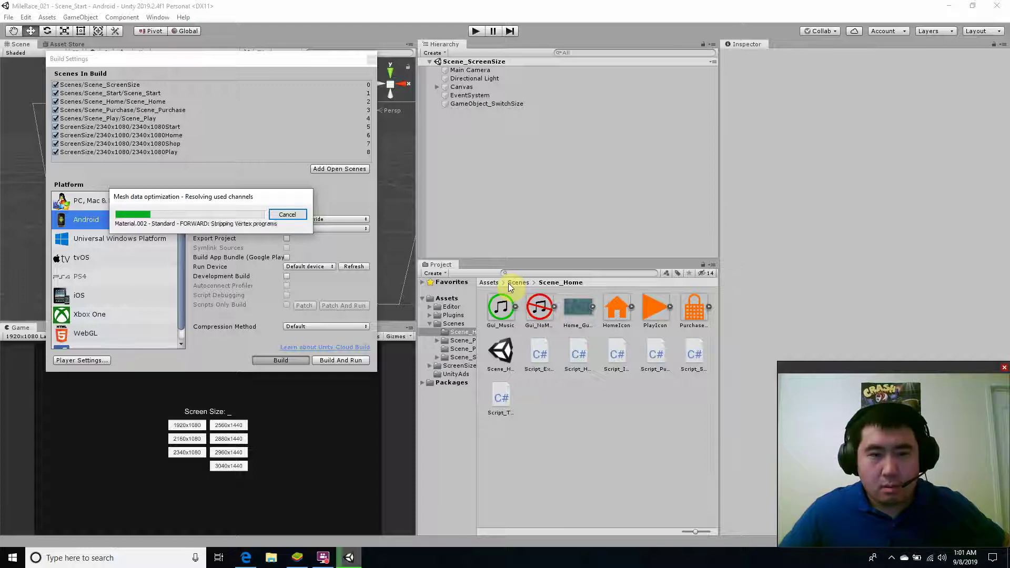
- Switch to BlueStacks, uninstall the MileRace app and minimize the emulator
click(297, 559)
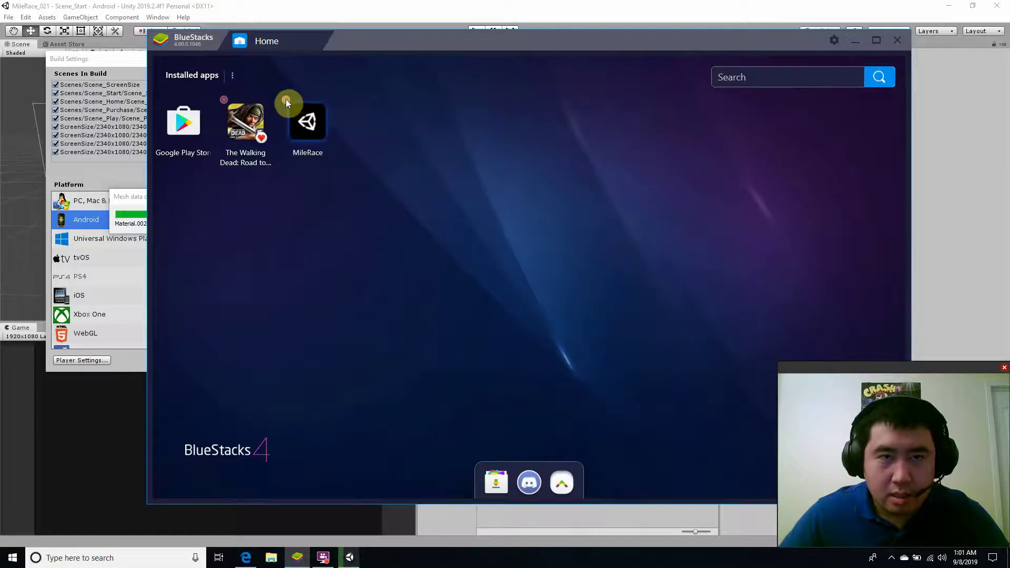
click(285, 101)
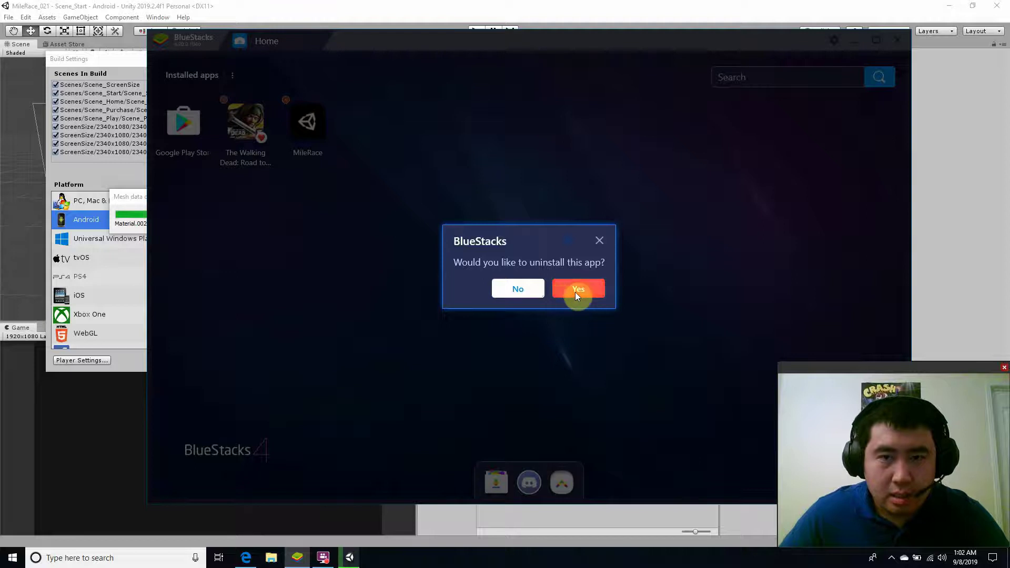
click(575, 292)
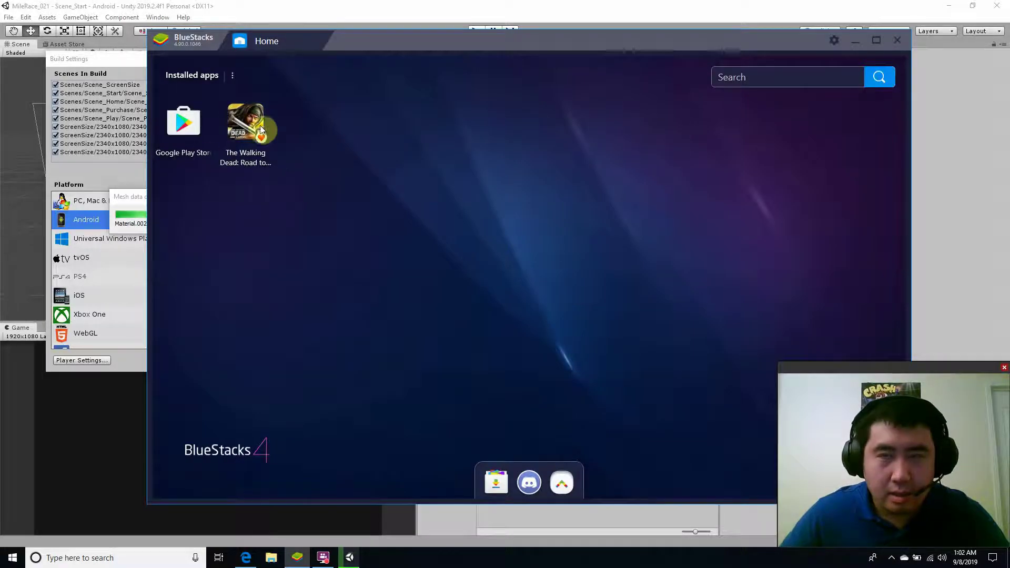
click(853, 42)
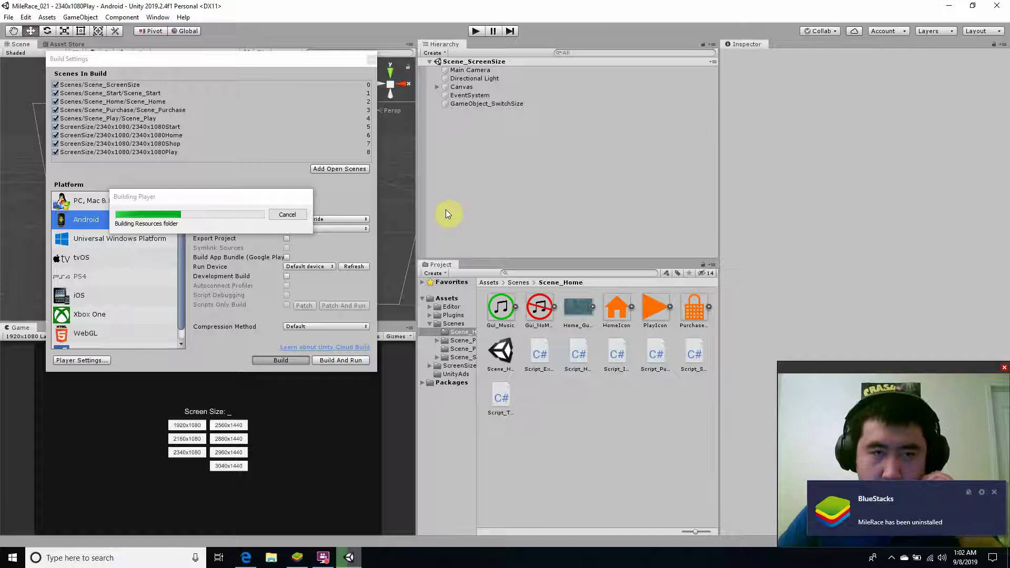
- Open File Explorer and remove the group of recent files from Quick access
click(272, 559)
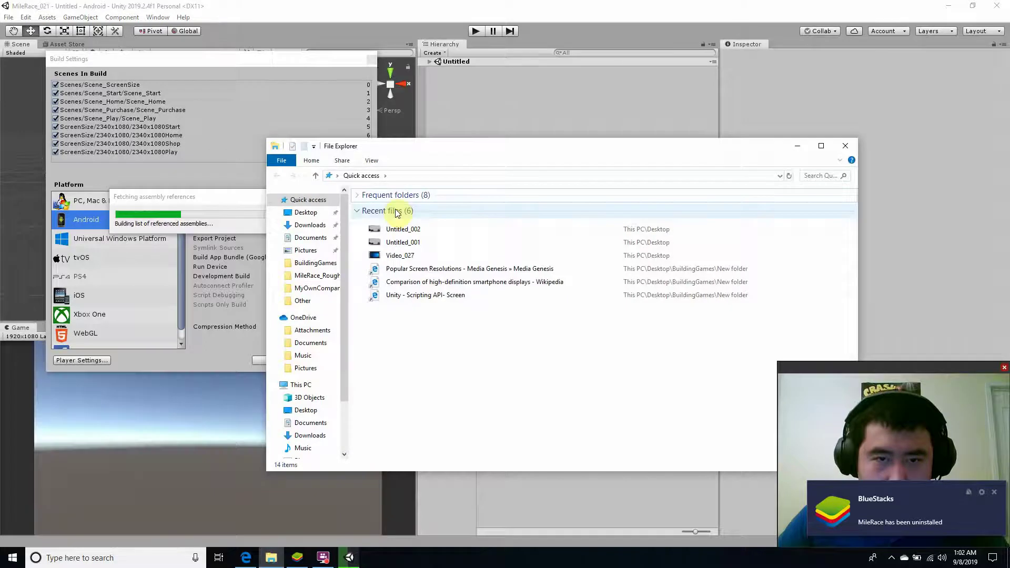
click(395, 211)
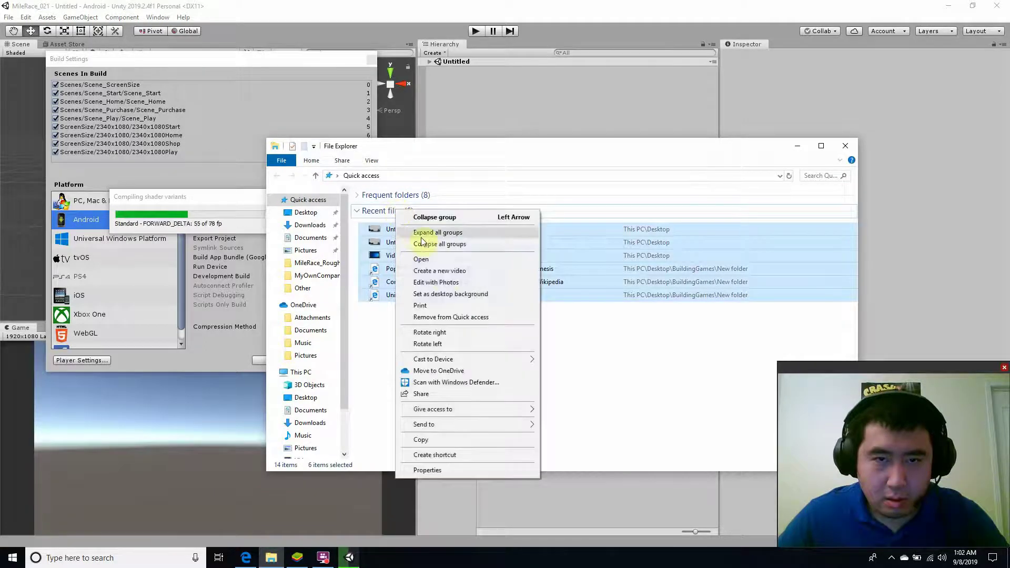
click(433, 319)
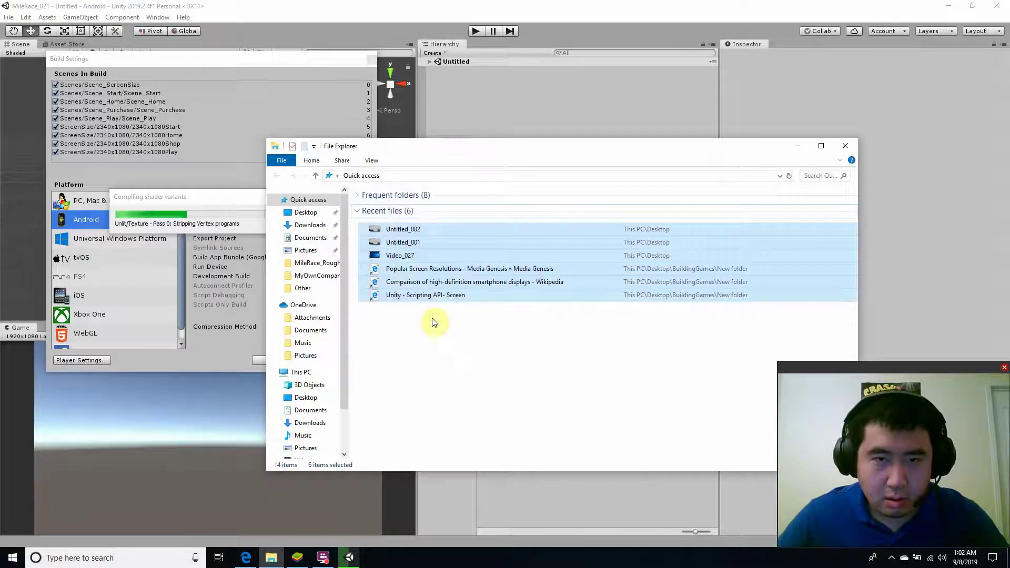
- Browse from the Desktop through BuildingGames and DoNotMoveNow to the MileRace_RoughBuild folder
scroll(318, 318, down, 2)
scroll(318, 318, down, 1)
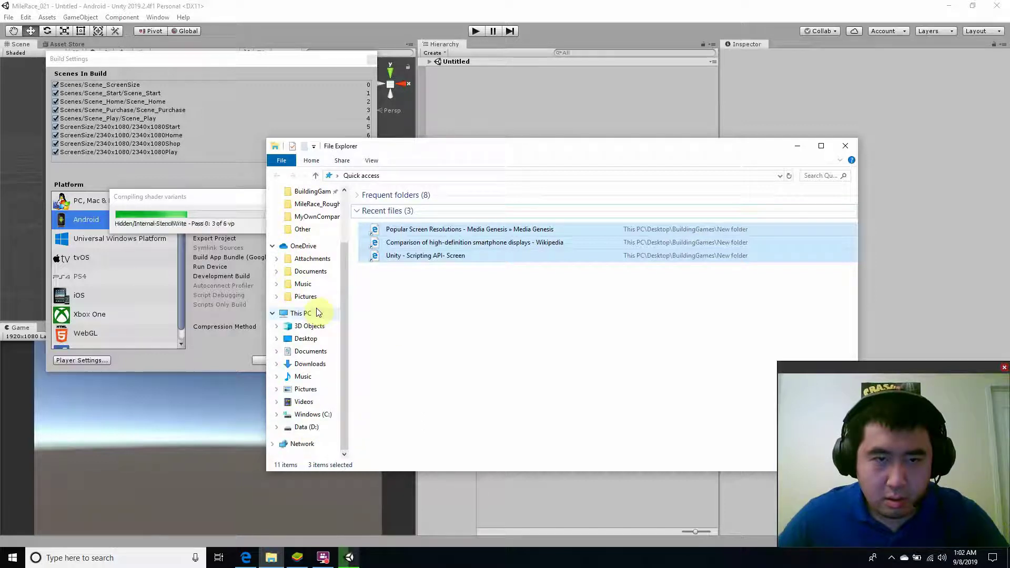
scroll(302, 340, up, 2)
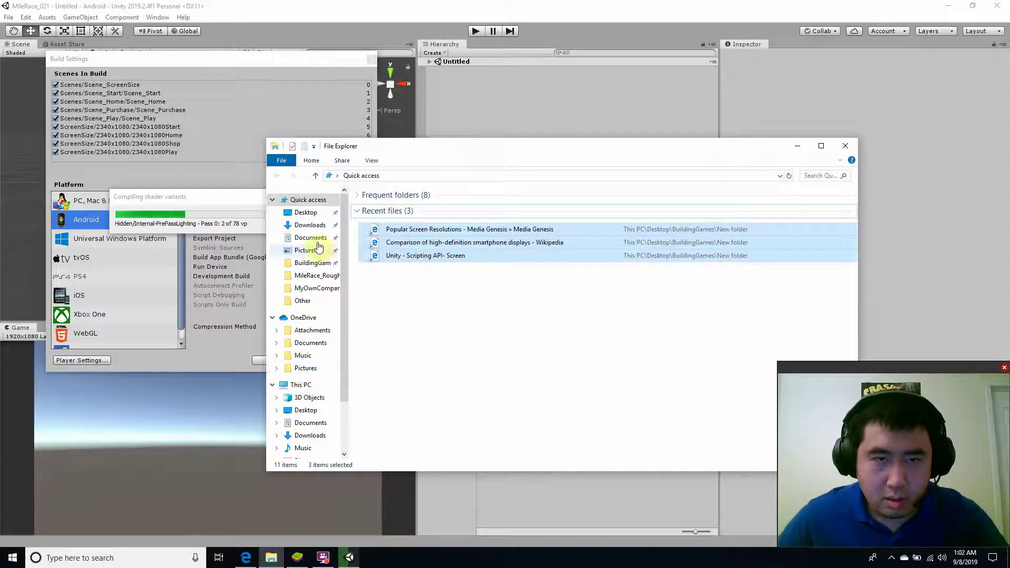
click(305, 213)
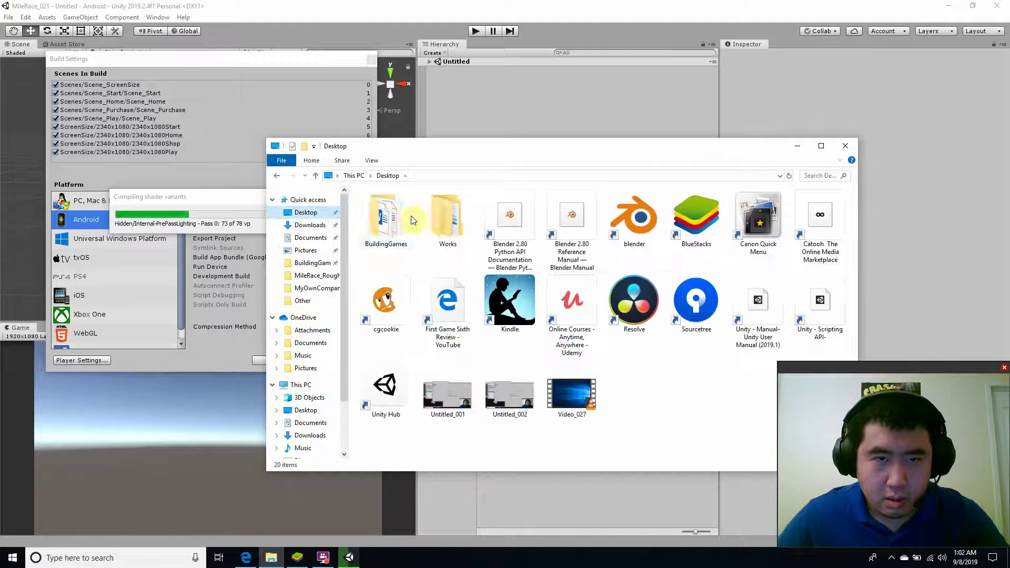
click(389, 224)
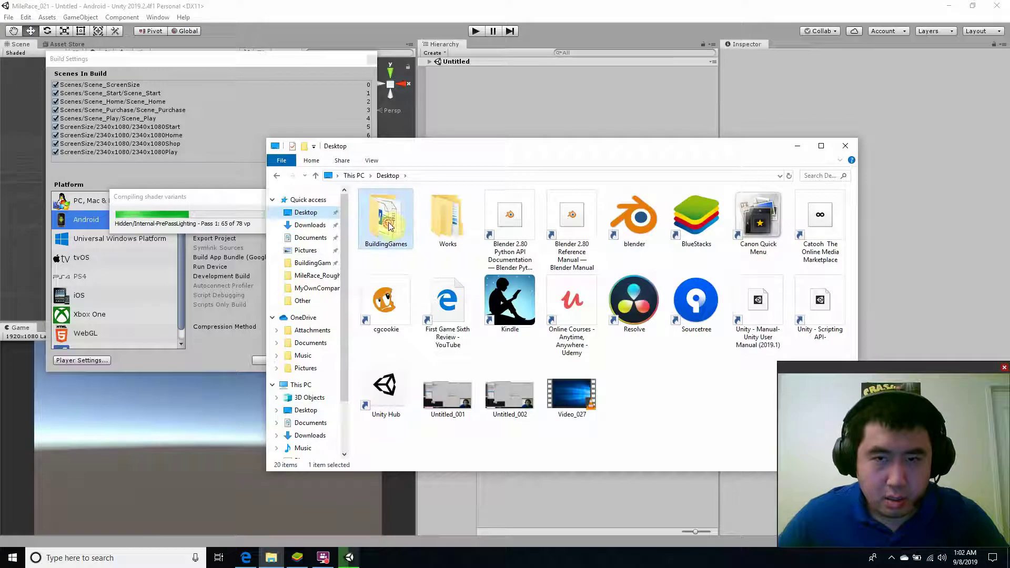
double_click(389, 222)
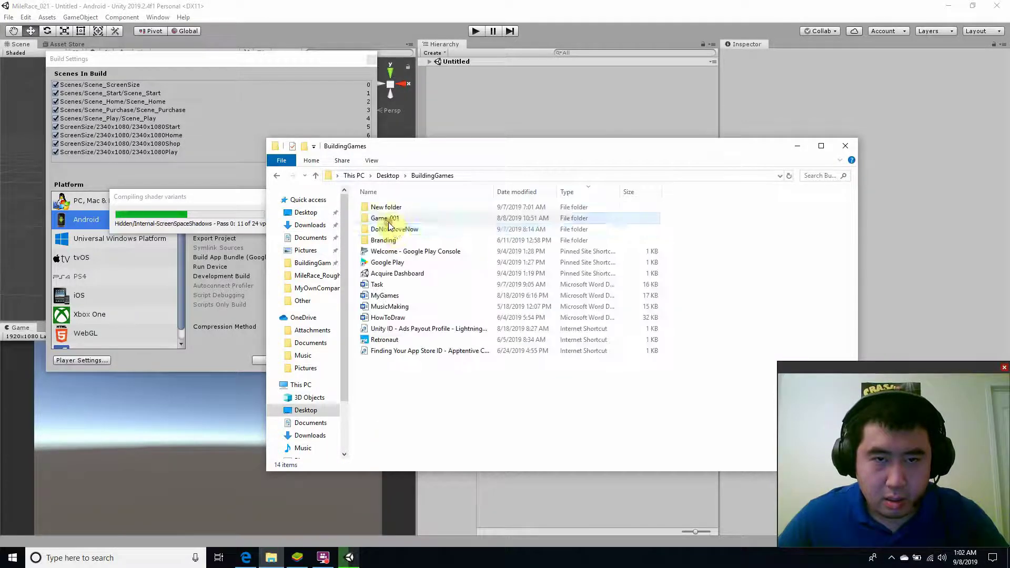
double_click(392, 229)
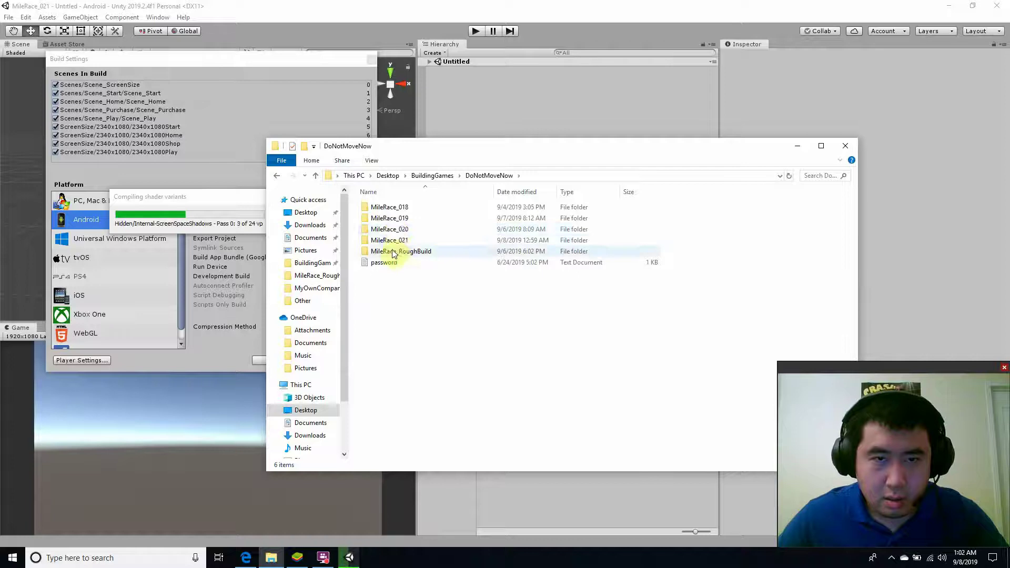
double_click(392, 251)
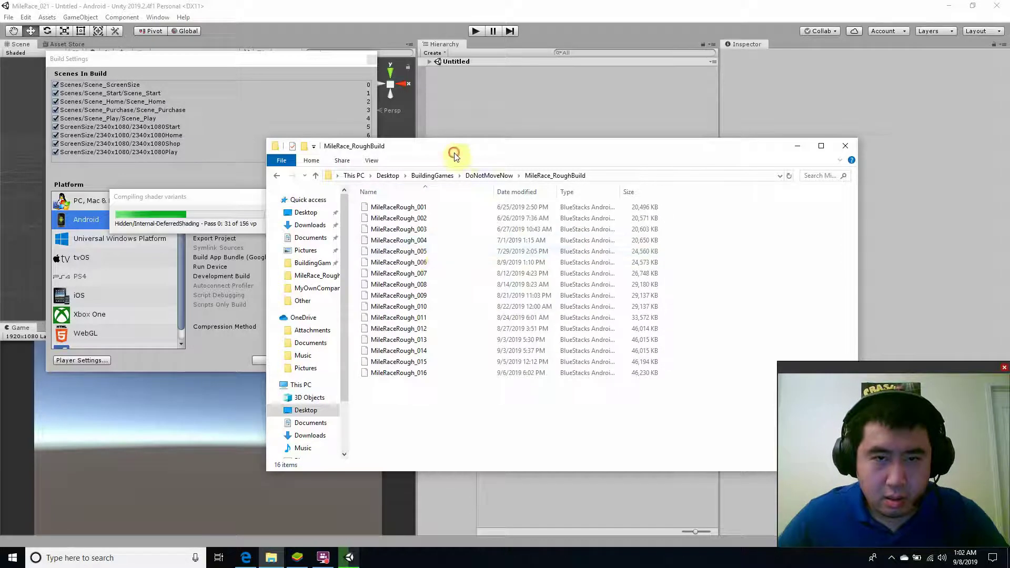
- Move the MileRace_RoughBuild folder window clear of Build Settings and install the rebuilt MileRaceRough_016 apk through the BlueStacks apk handler
drag(454, 153, 630, 53)
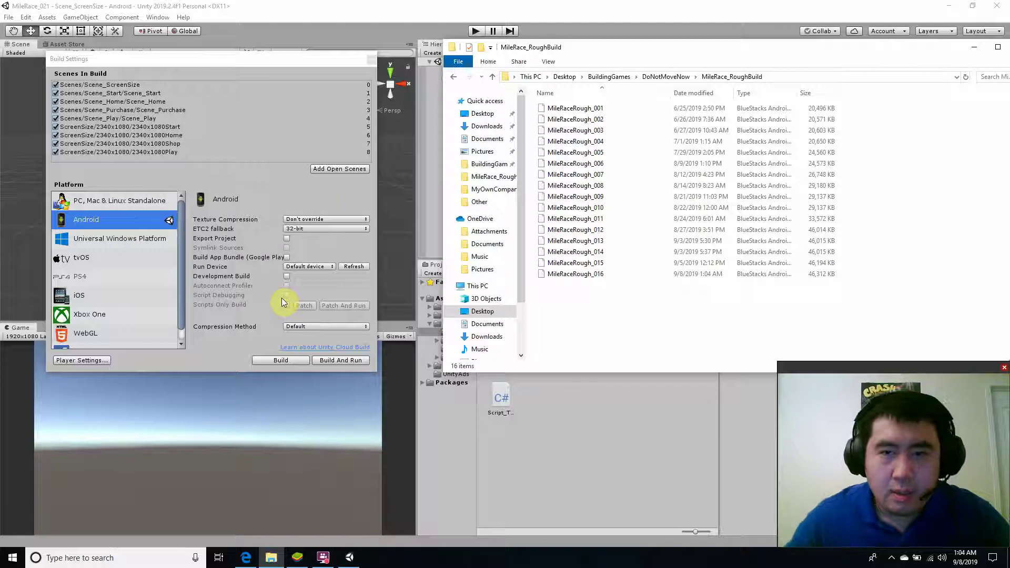
double_click(585, 276)
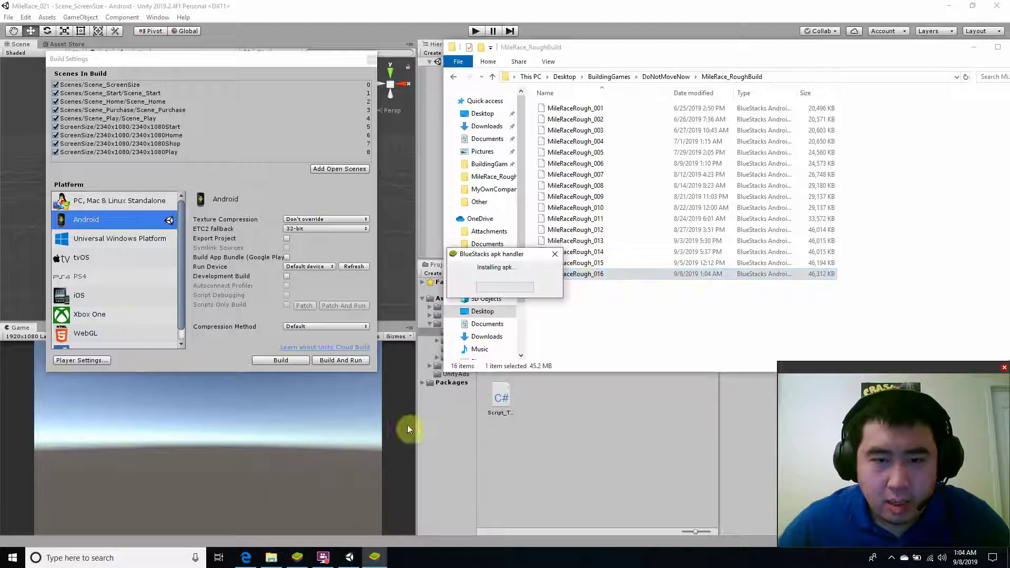
- Switch to BlueStacks, launch the installed MileRace app and maximize the emulator window
click(298, 559)
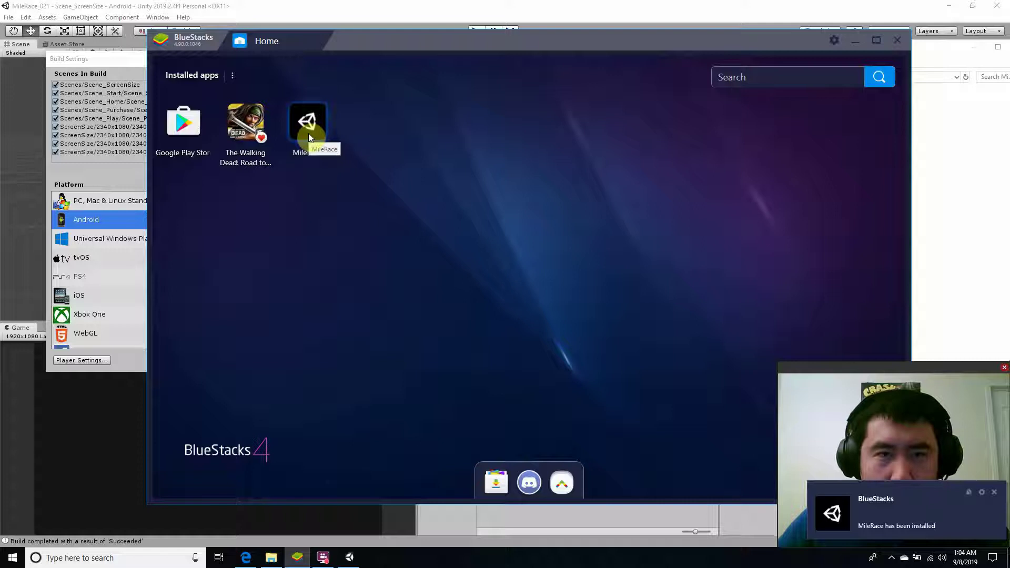
click(309, 137)
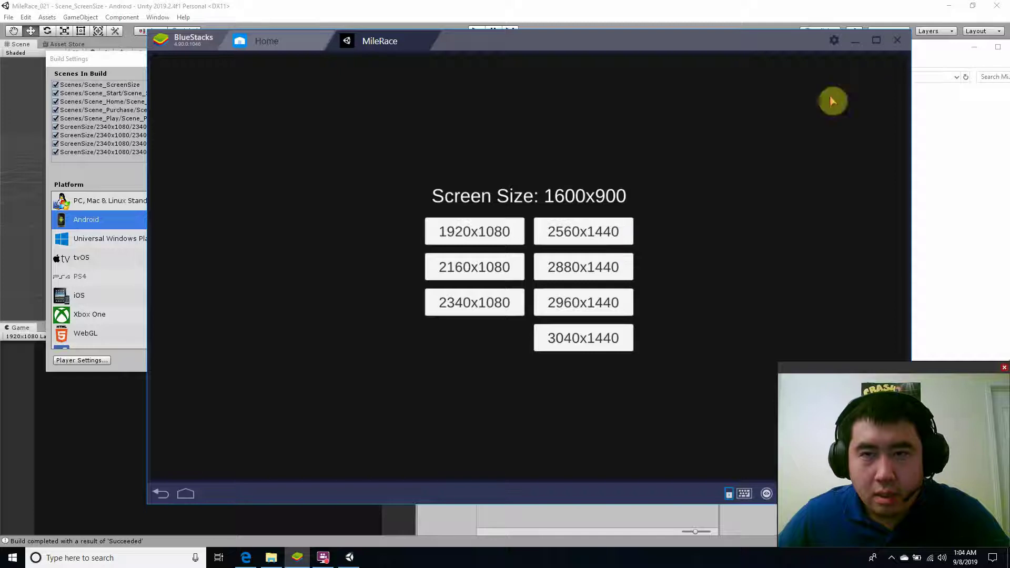
click(876, 41)
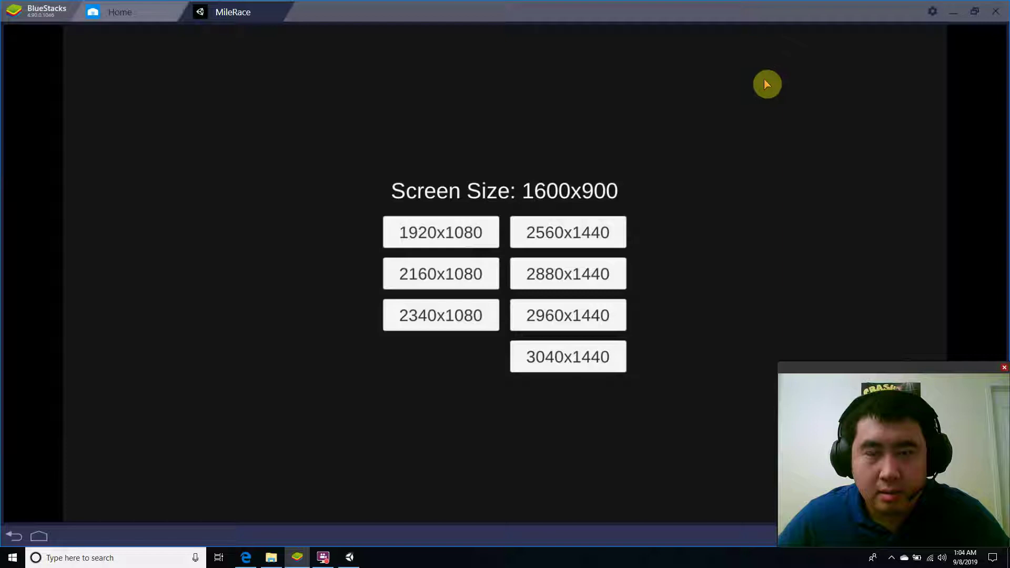
- Test the 1920x1080 screen size, using Switch Screen to return to the size selection twice and reopening the 1920x1080 version each time
click(453, 231)
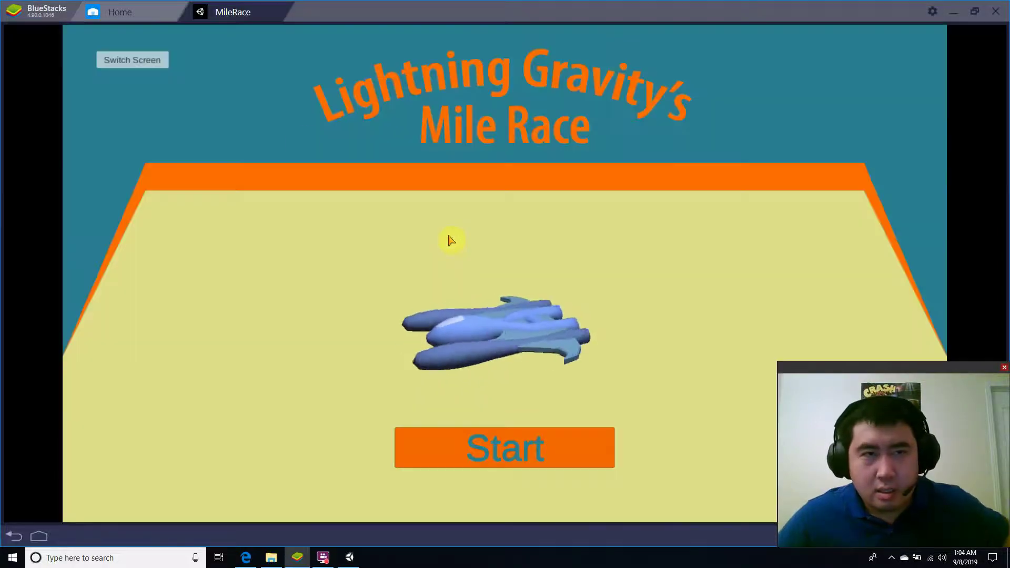
click(159, 59)
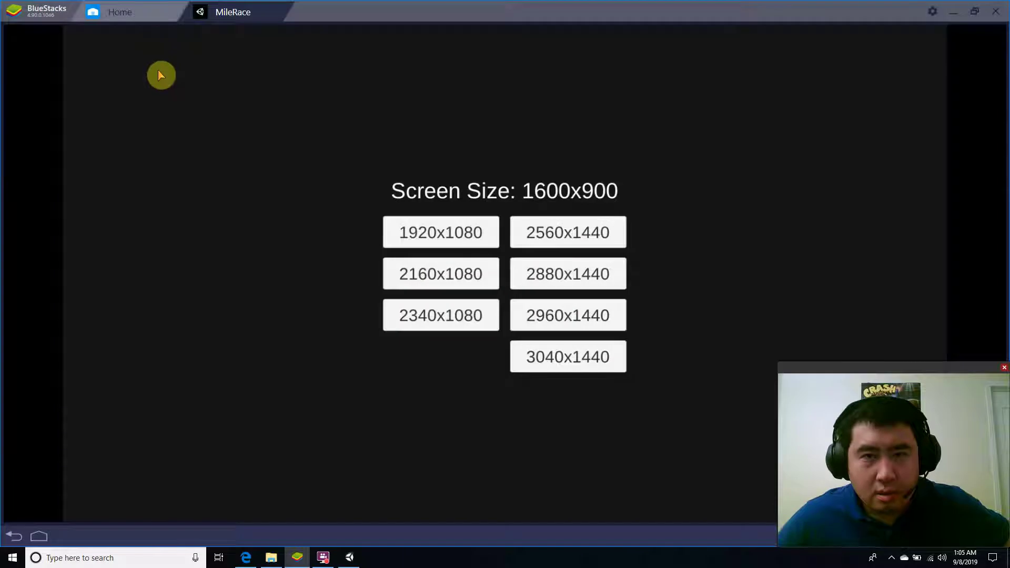
click(461, 231)
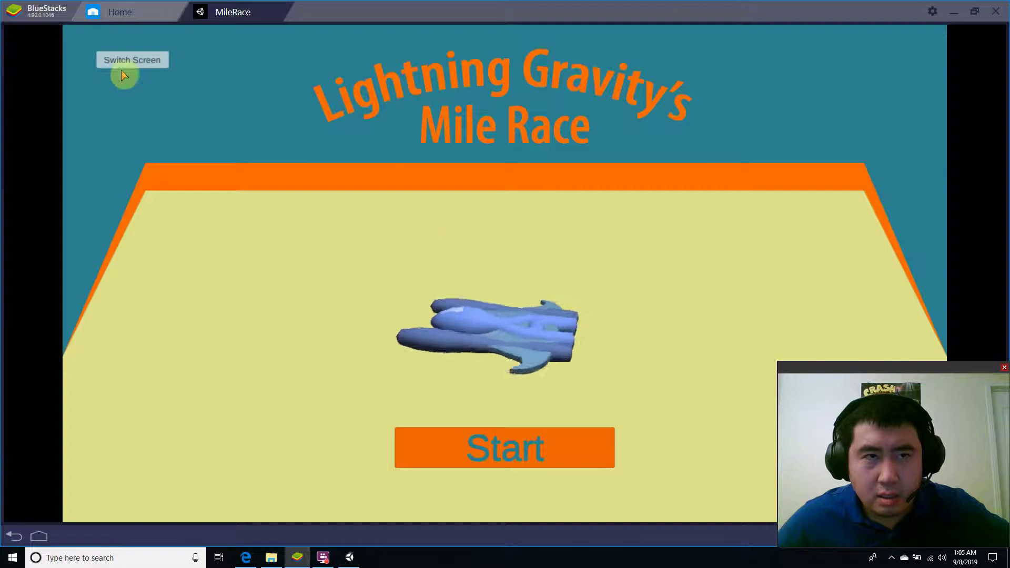
click(122, 67)
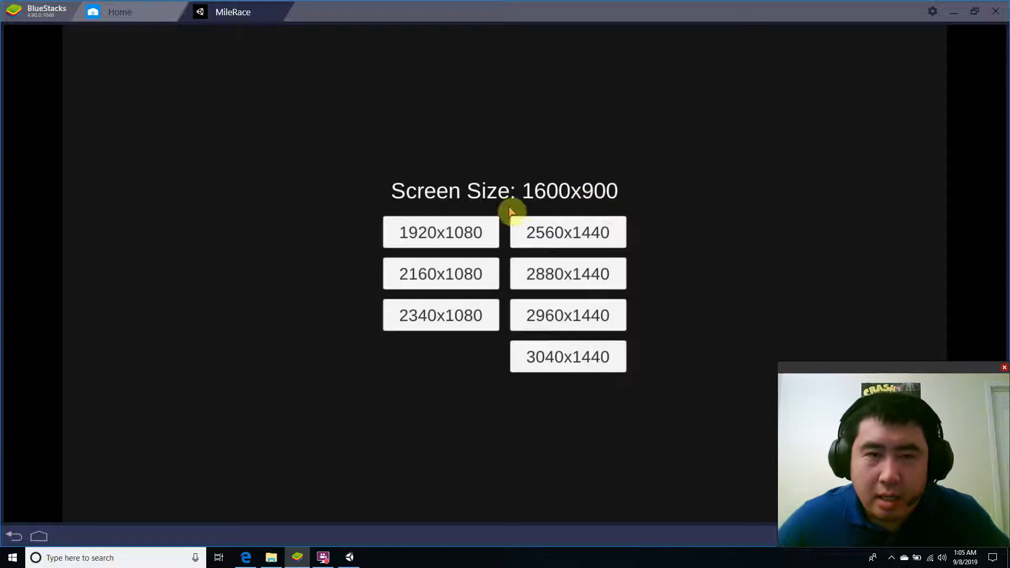
click(445, 235)
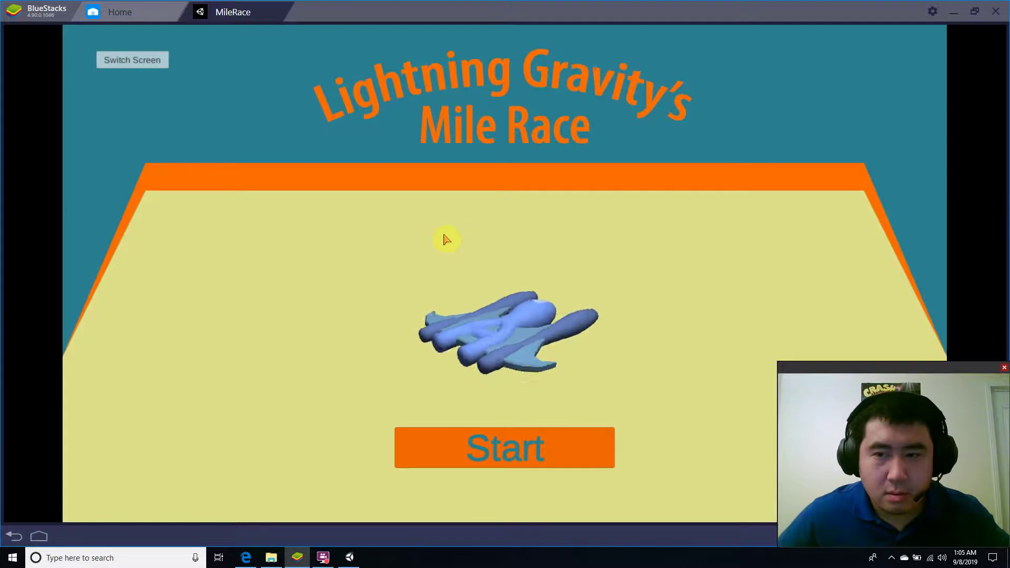
- Start the game to reach its Home menu, exit MileRace from there and minimize BlueStacks
click(492, 448)
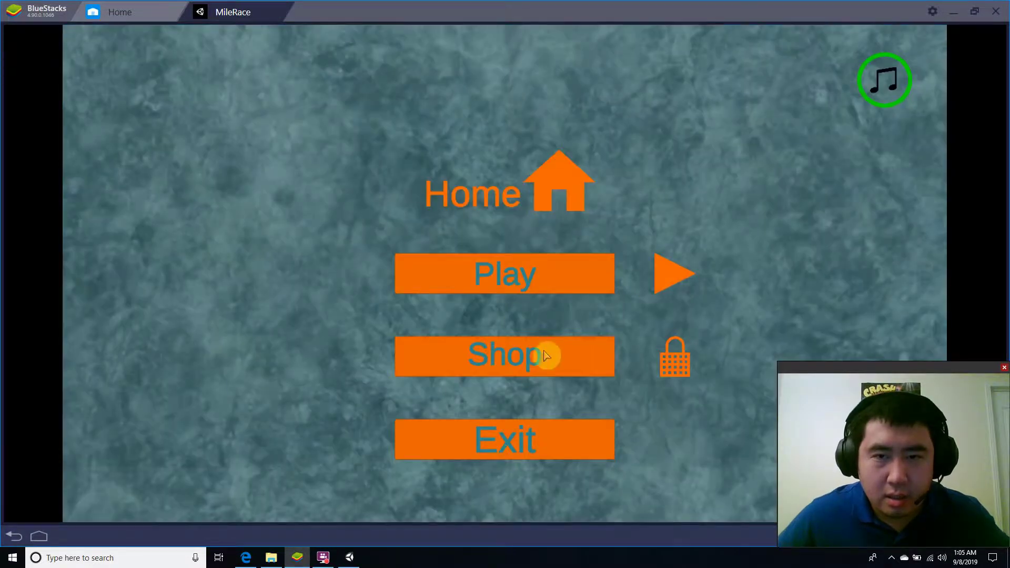
click(532, 442)
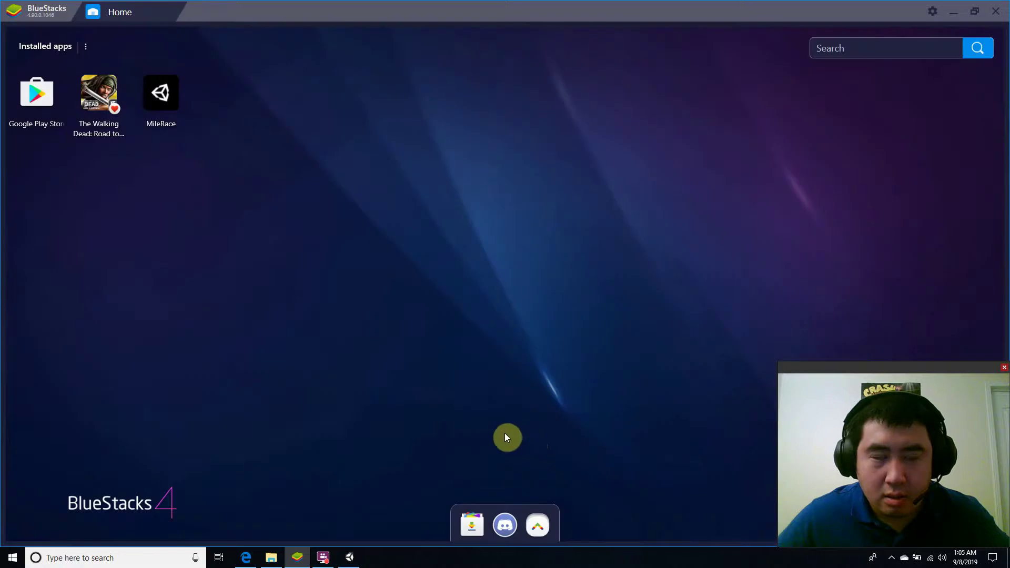
click(953, 11)
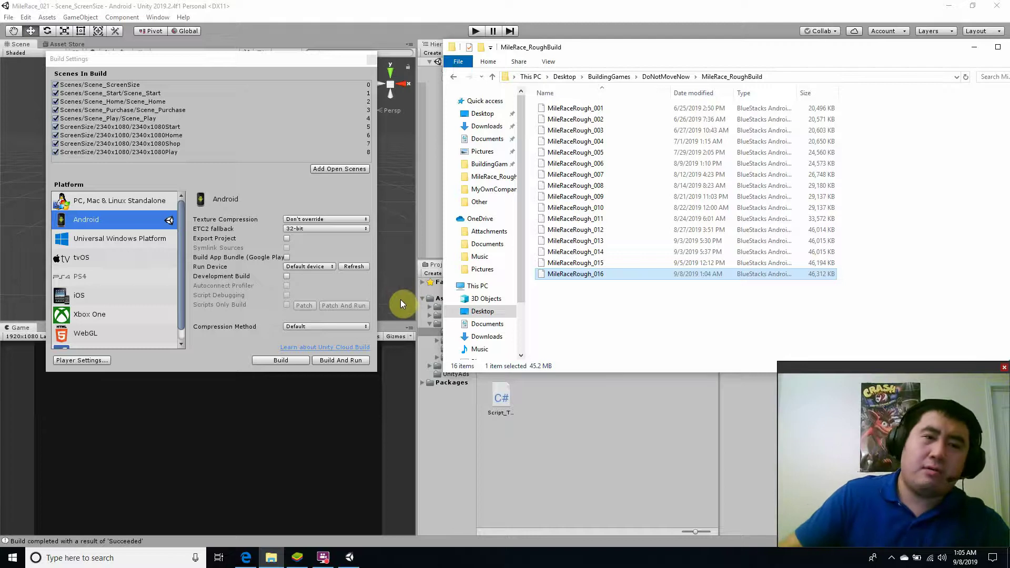
click(634, 323)
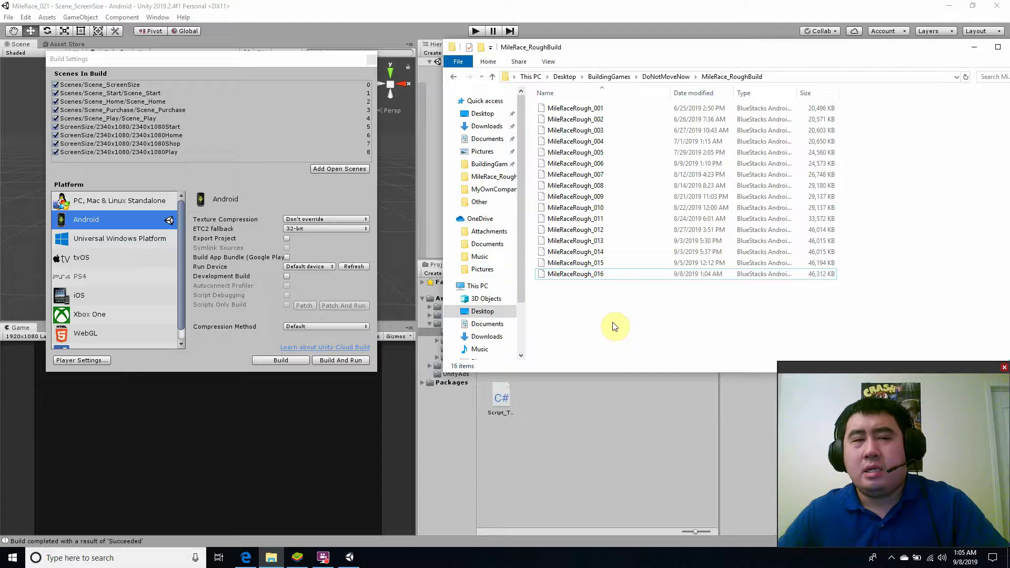
click(298, 560)
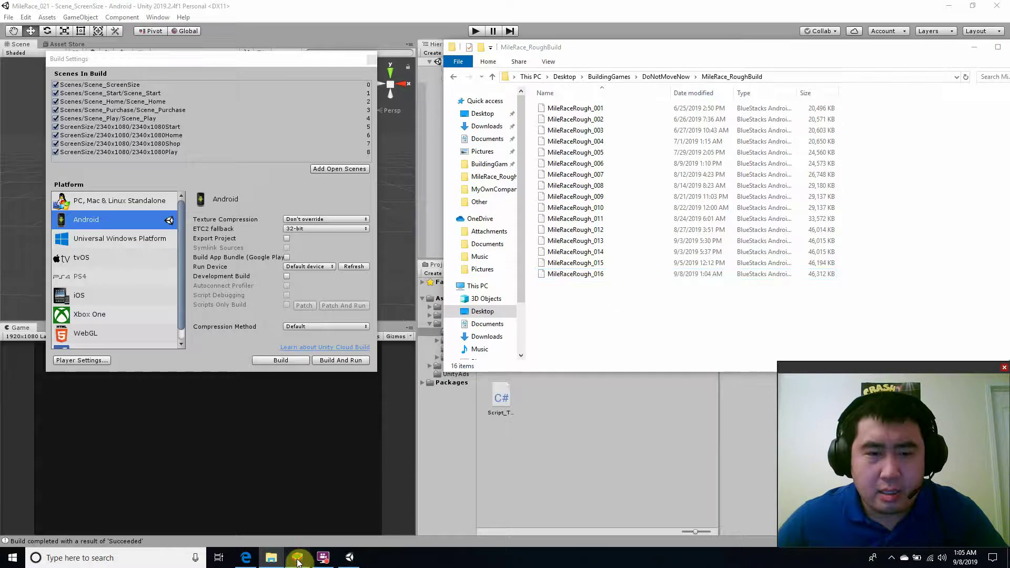
click(298, 560)
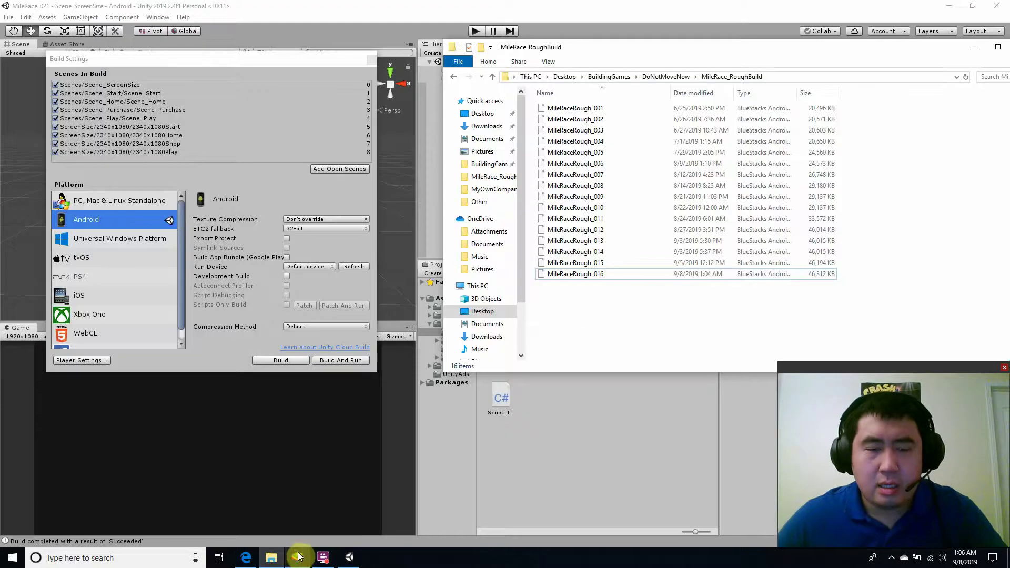